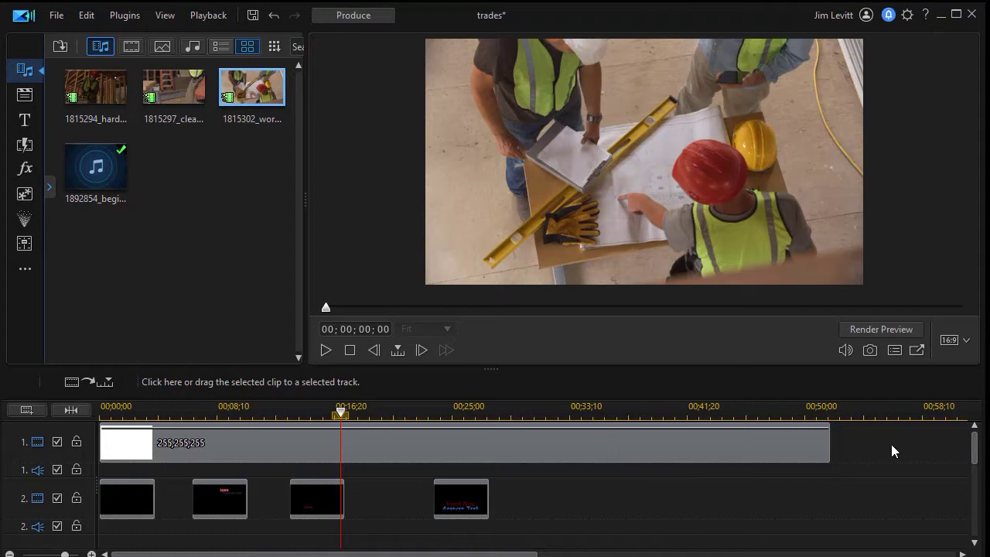
Step: Drag the splitter up so the empty tracks 3 to 5 appear below the titles
{"action": "mouse_move", "coordinate": [974, 459]}
{"action": "left_mouse_down"}
{"action": "mouse_move", "coordinate": [976, 548]}
{"action": "mouse_move", "coordinate": [974, 460]}
{"action": "left_mouse_up"}
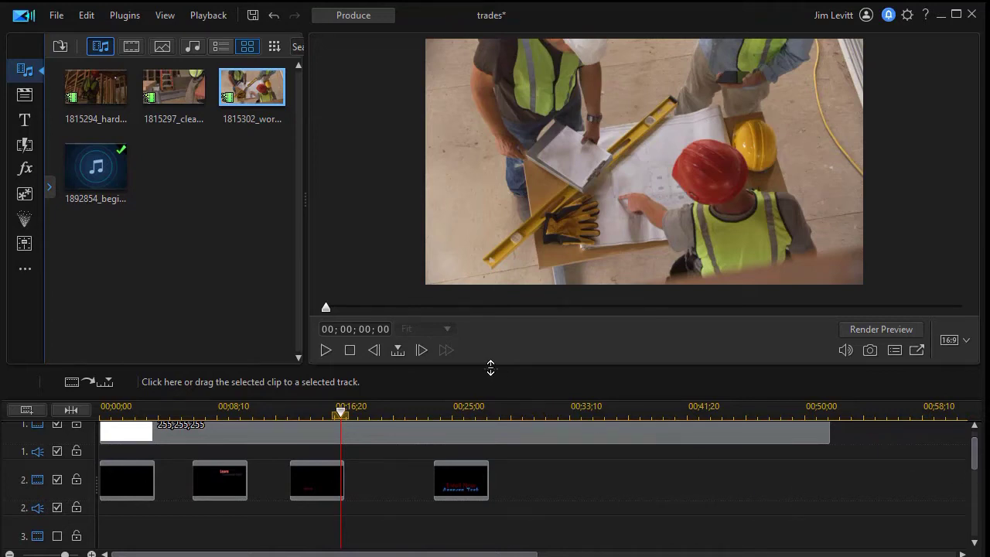
{"action": "left_click_drag", "start_coordinate": [491, 367], "coordinate": [478, 268]}
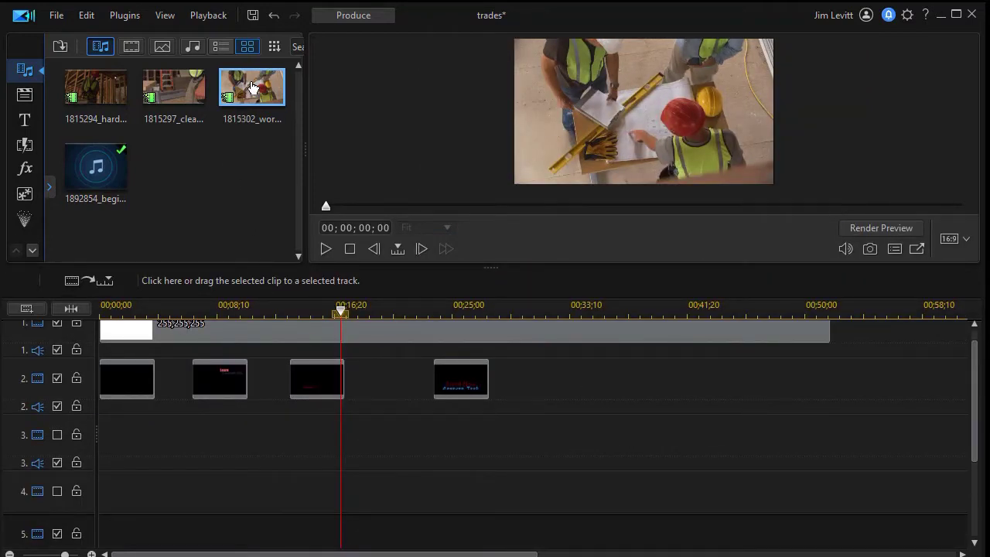
{"action": "mouse_move", "coordinate": [252, 87]}
Step: Place workPlans on track 3, hardAtWork on track 4 and cleanCut on track 5, staggered, with tracks 3 and 4 enabled
{"action": "left_click_drag", "start_coordinate": [249, 89], "coordinate": [154, 450]}
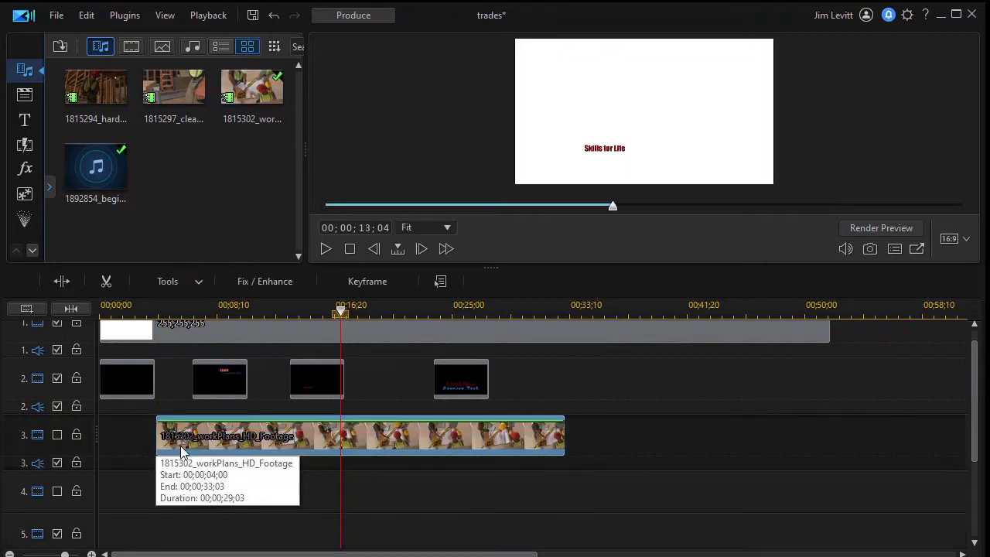
{"action": "left_click", "coordinate": [56, 435]}
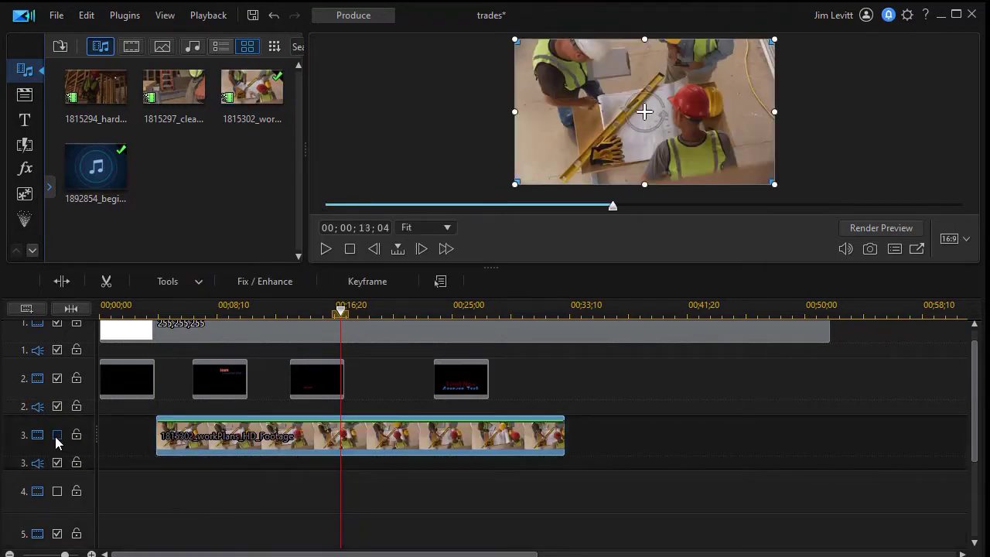
{"action": "left_click", "coordinate": [57, 491]}
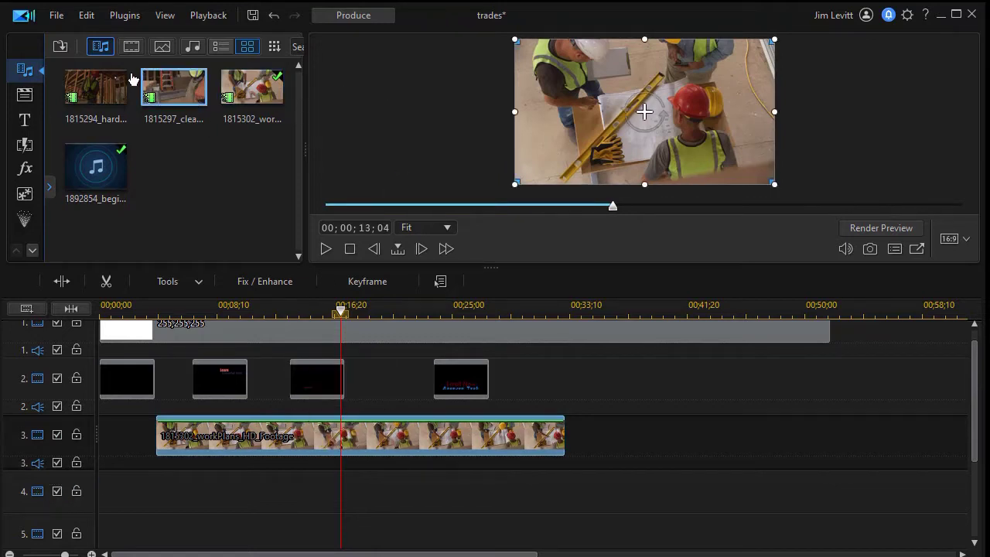
{"action": "left_click_drag", "start_coordinate": [91, 90], "coordinate": [248, 503]}
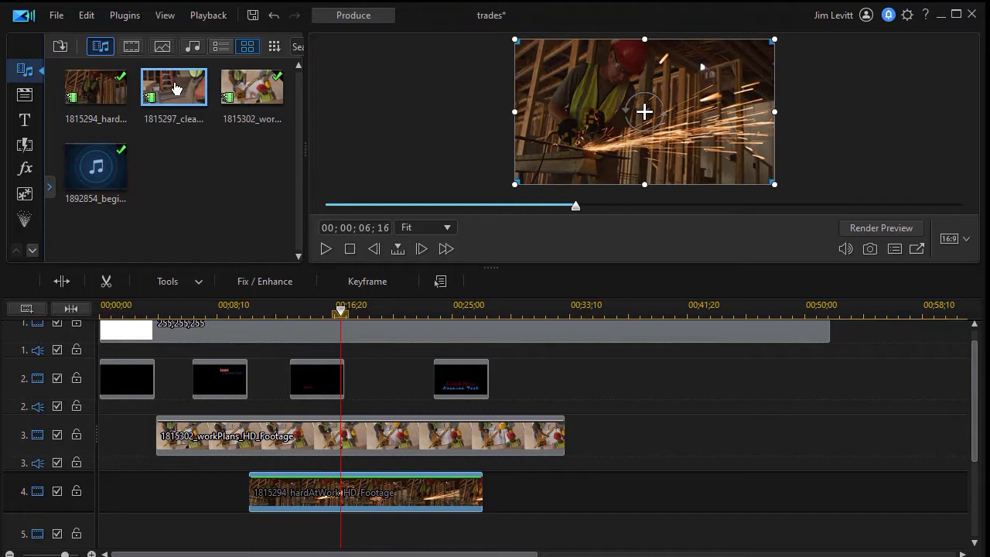
{"action": "left_click_drag", "start_coordinate": [175, 88], "coordinate": [345, 499]}
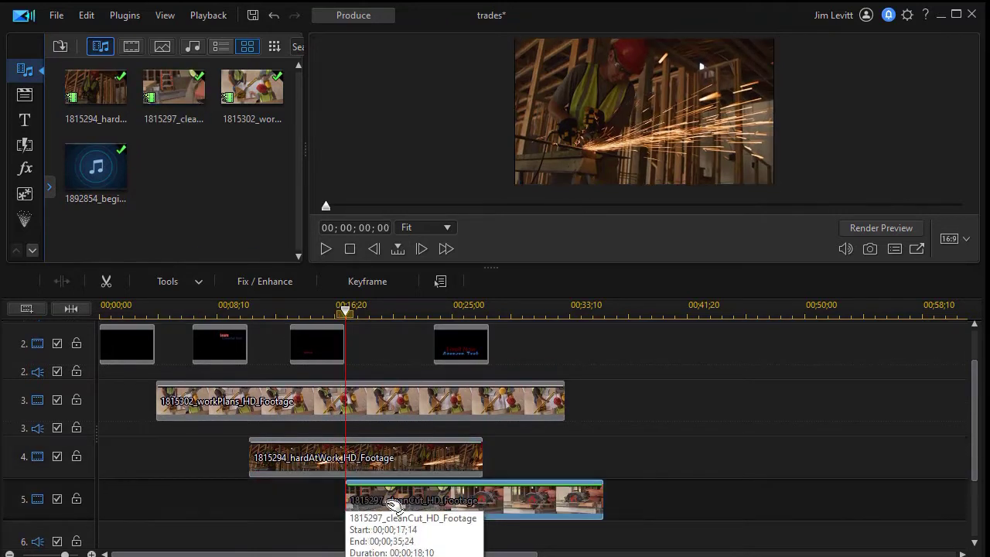
Step: Disable tracks 4 and 3 and enlarge the preview so only the cleanCut clip shows
{"action": "left_click", "coordinate": [56, 457]}
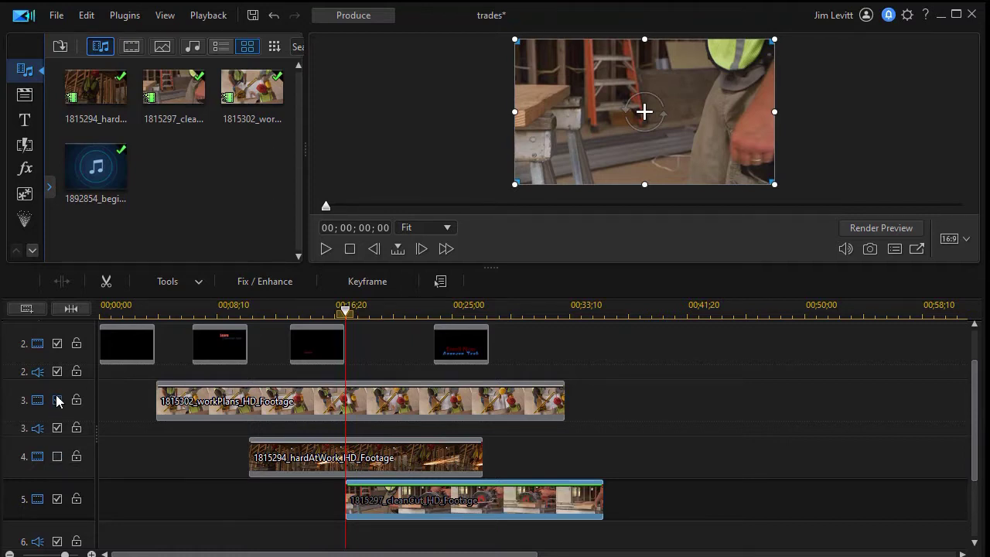
{"action": "left_click", "coordinate": [57, 400]}
{"action": "left_click_drag", "start_coordinate": [492, 268], "coordinate": [510, 416]}
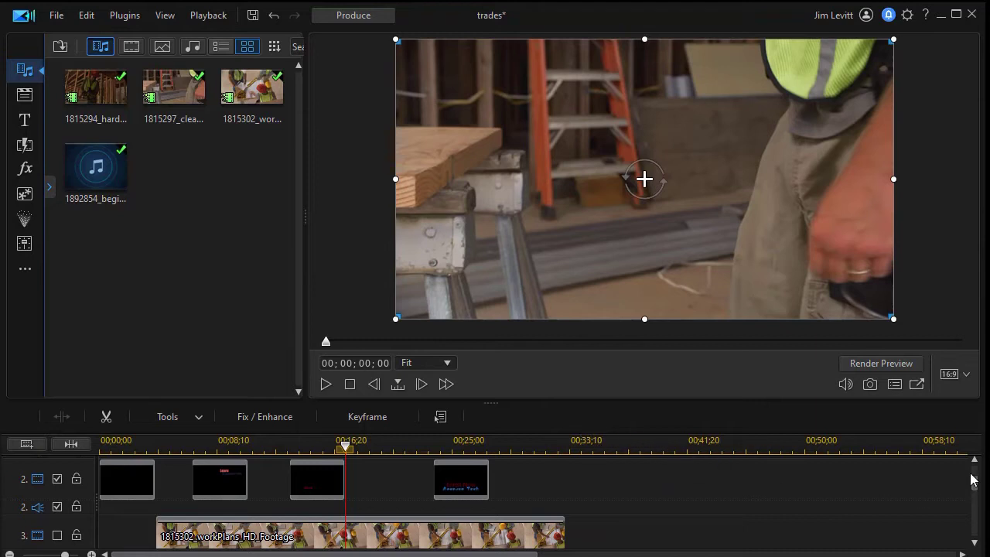
{"action": "left_click_drag", "start_coordinate": [976, 489], "coordinate": [975, 509]}
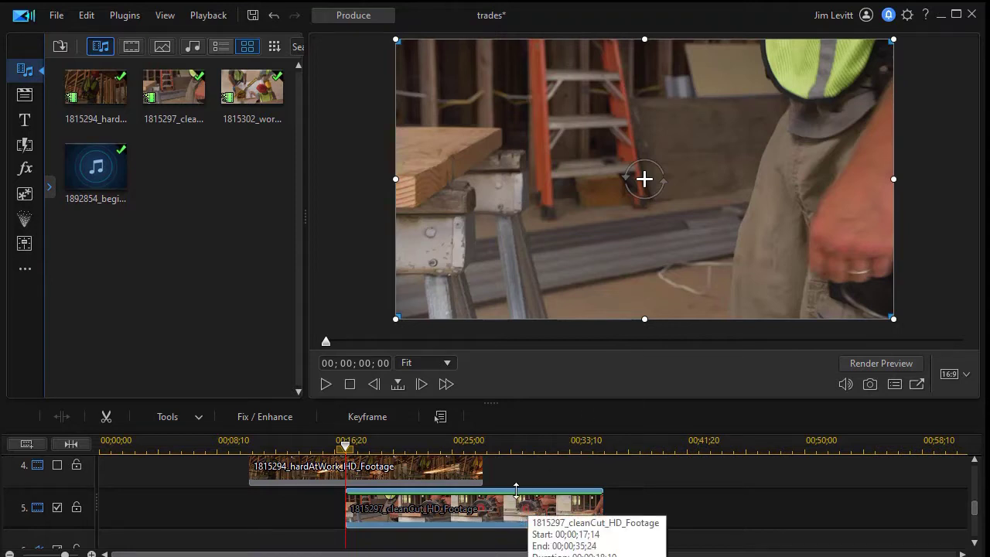
Step: Scale the cleanCut clip down about its centre and move it to the frame's bottom centre
{"action": "left_click_drag", "start_coordinate": [396, 39], "coordinate": [542, 121]}
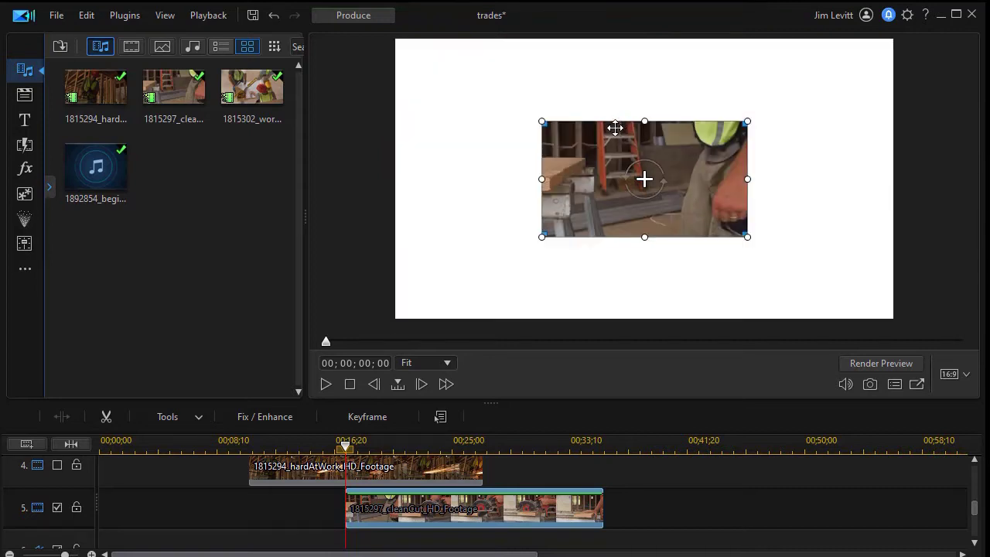
{"action": "left_click_drag", "start_coordinate": [615, 127], "coordinate": [617, 200]}
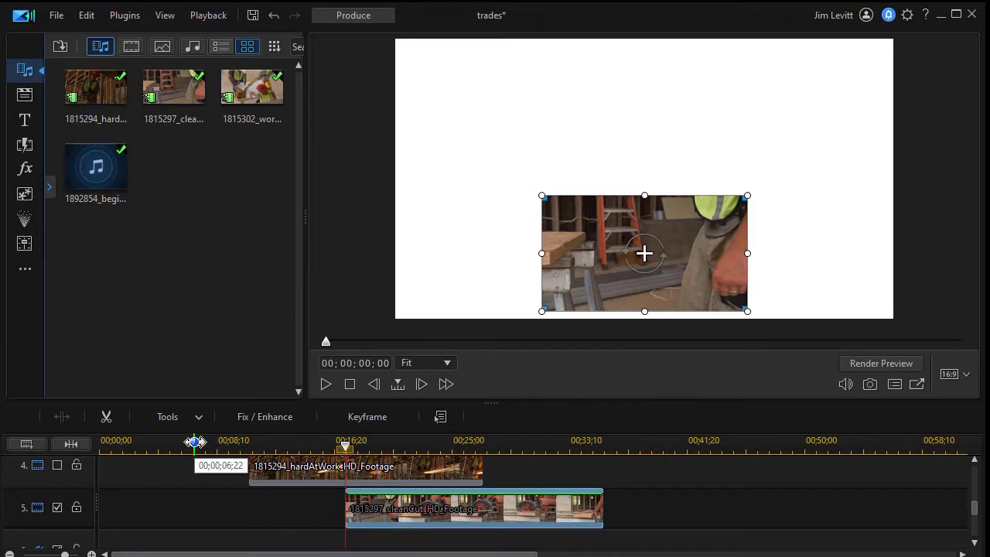
Step: Open Mask Designer for the cleanCut clip and choose the plain rectangle mask
{"action": "left_click", "coordinate": [199, 418]}
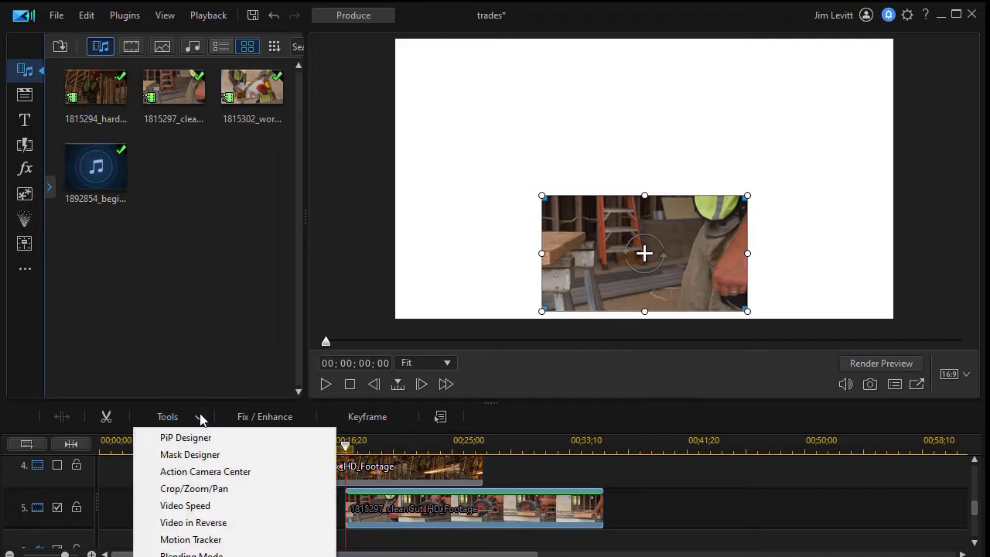
{"action": "left_click", "coordinate": [200, 455]}
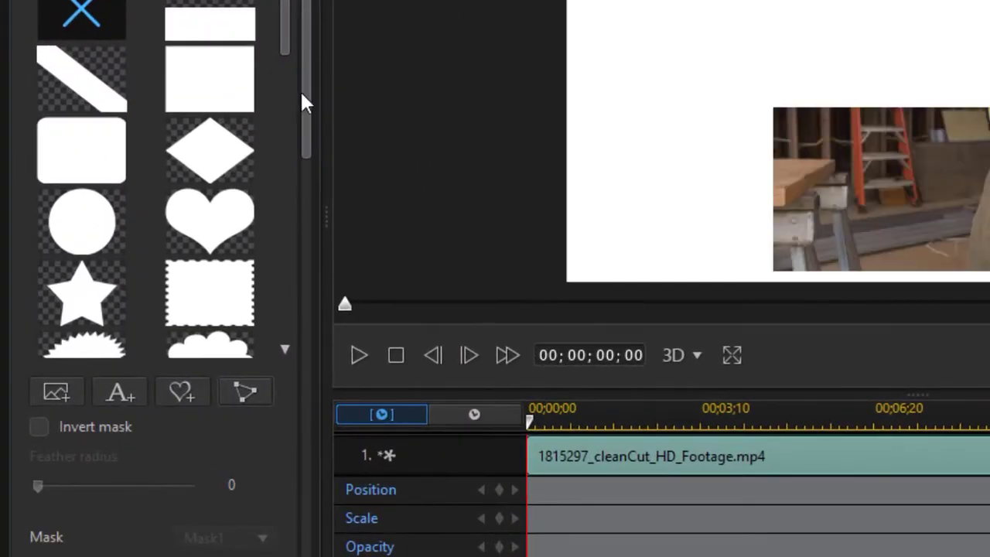
{"action": "left_click_drag", "start_coordinate": [206, 202], "coordinate": [202, 220]}
{"action": "mouse_move", "coordinate": [303, 133]}
{"action": "left_mouse_down"}
{"action": "mouse_move", "coordinate": [301, 91]}
{"action": "mouse_move", "coordinate": [296, 128]}
{"action": "left_mouse_up"}
{"action": "left_click", "coordinate": [211, 26]}
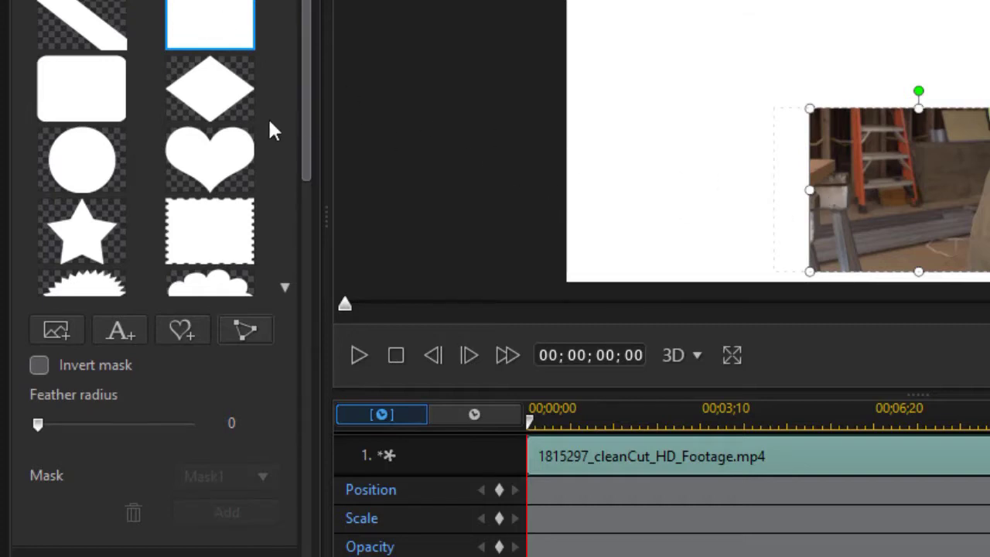
{"action": "left_click_drag", "start_coordinate": [301, 153], "coordinate": [293, 450]}
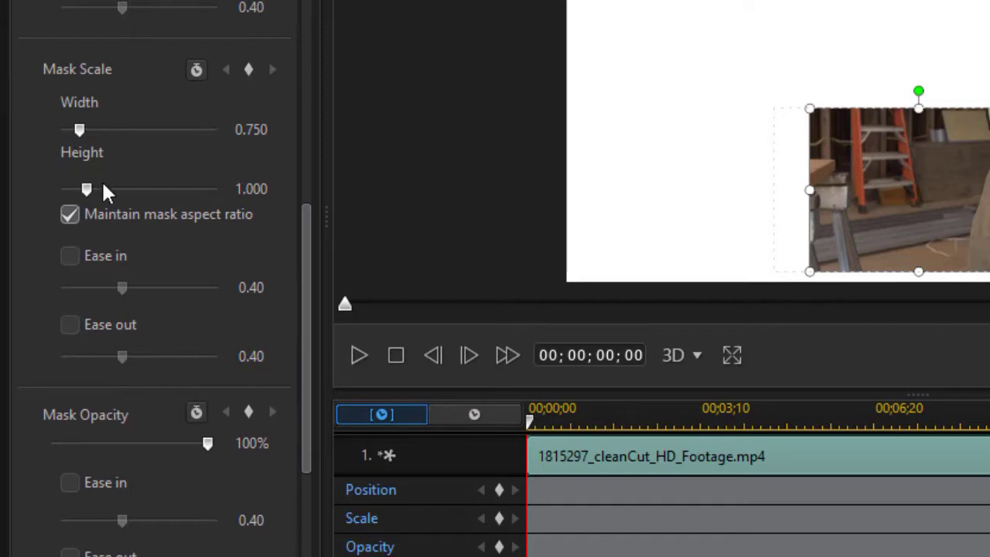
Step: Unlock the mask aspect ratio, set Width to 1.000, and add a Scale keyframe at the clip start
{"action": "left_click", "coordinate": [70, 214]}
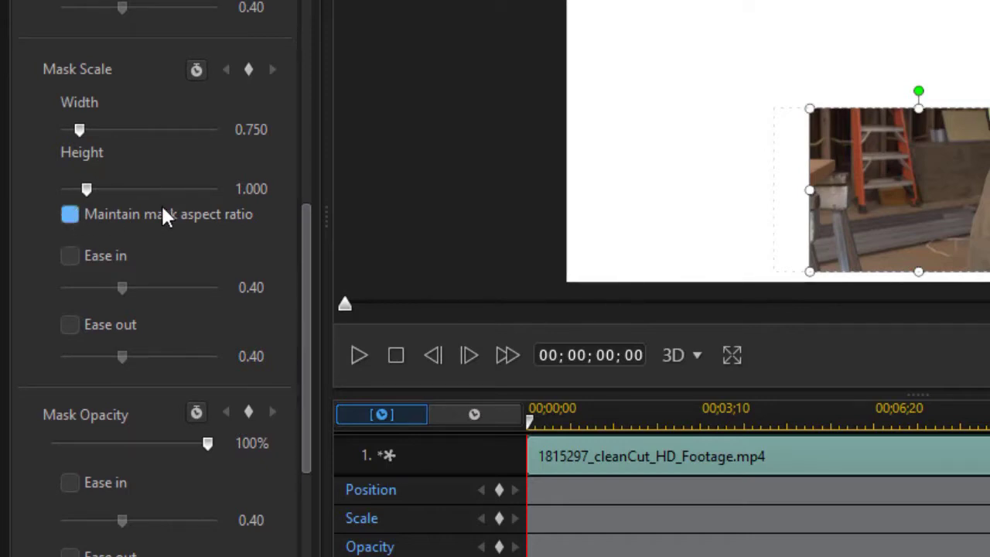
{"action": "left_click", "coordinate": [234, 128]}
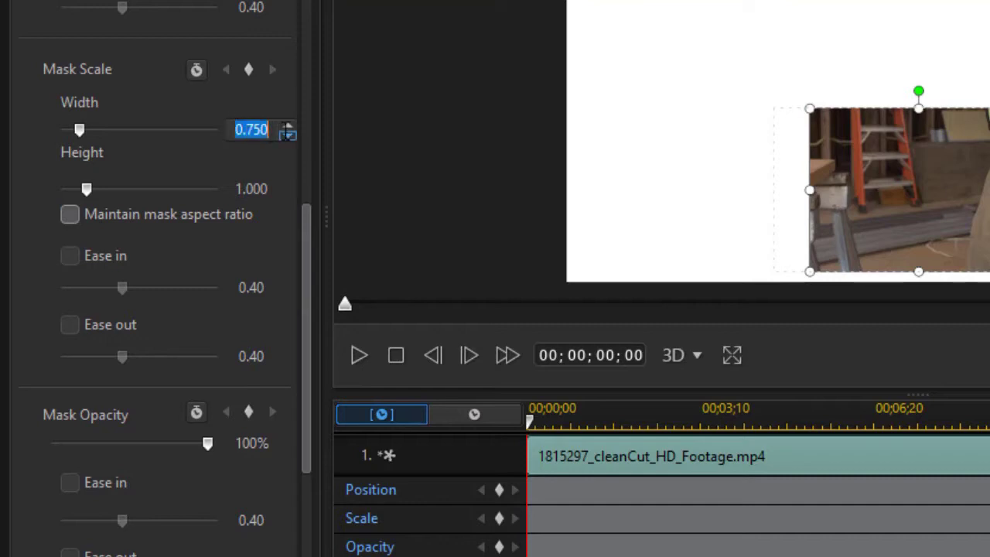
{"action": "type", "text": "1"}
{"action": "key", "text": "Return"}
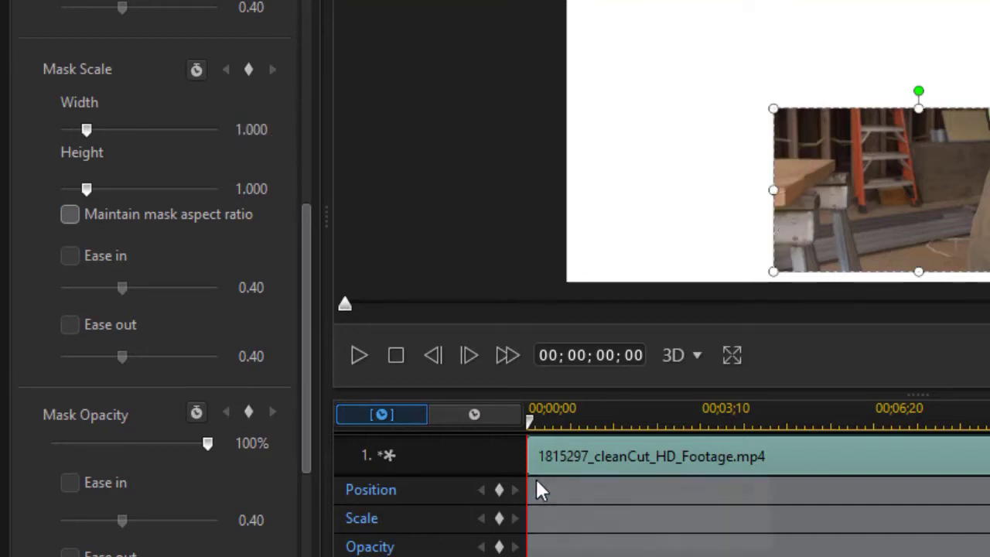
{"action": "left_click", "coordinate": [500, 519]}
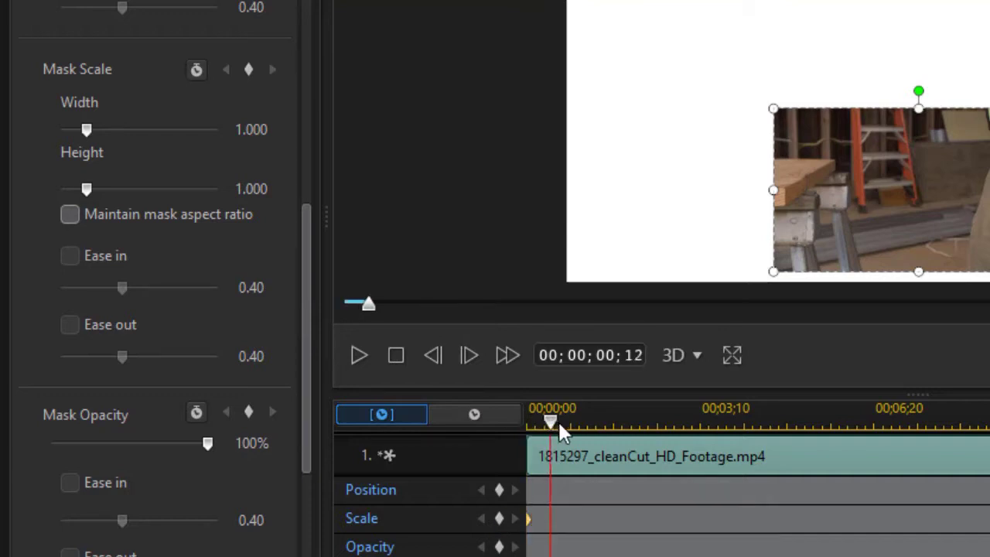
Step: Add a Scale keyframe at 00;00;01;16, set the start keyframe's height to 0.001, and re-enable track 4
{"action": "left_click_drag", "start_coordinate": [558, 422], "coordinate": [606, 427]}
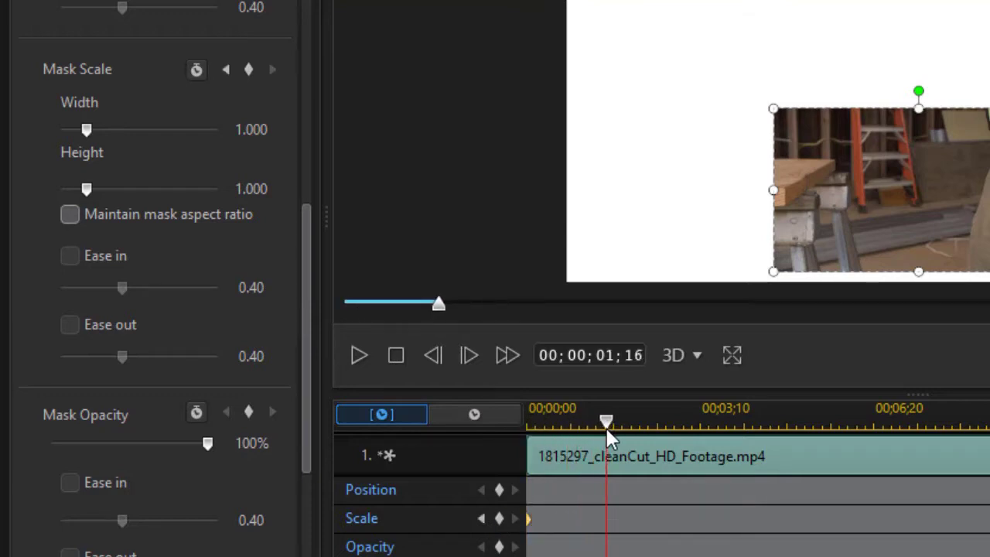
{"action": "left_click", "coordinate": [498, 518]}
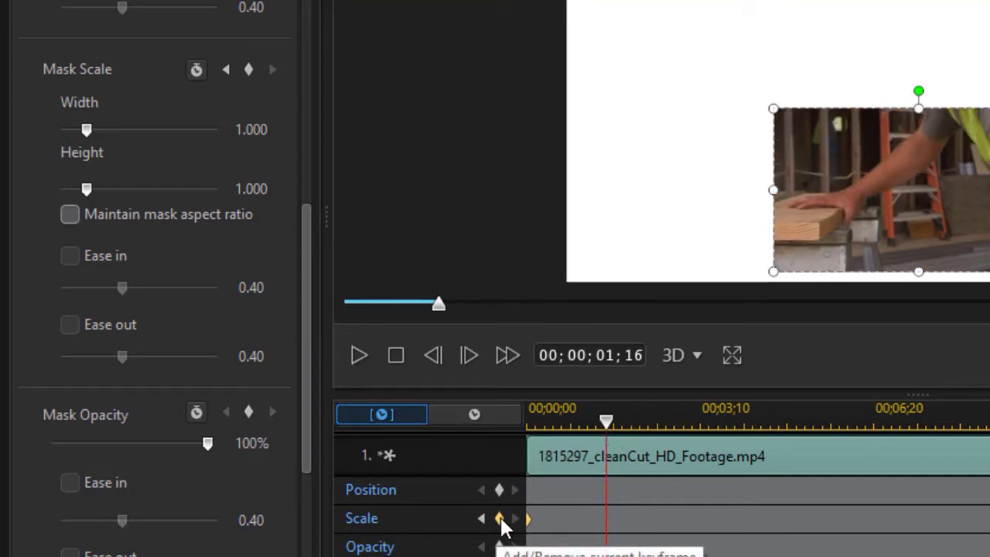
{"action": "left_click", "coordinate": [500, 518]}
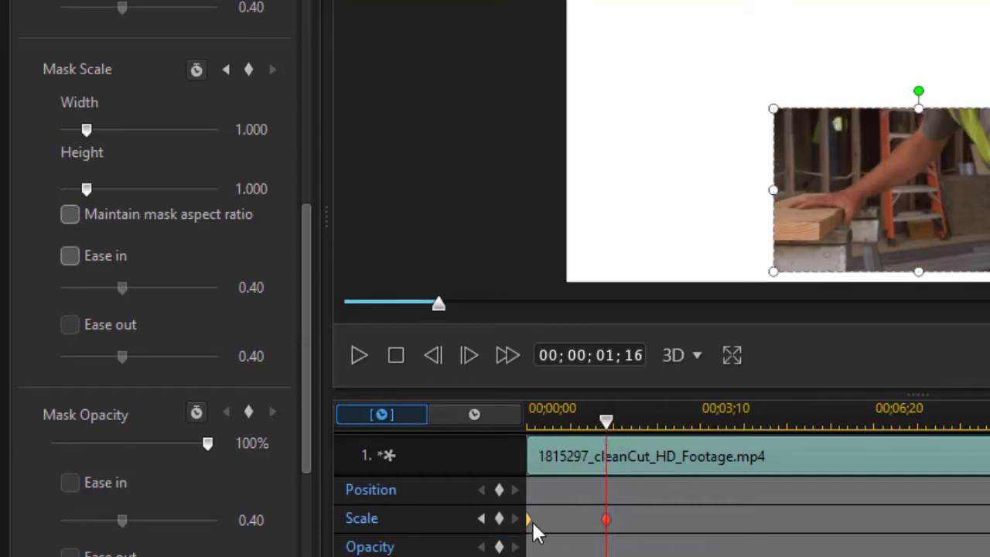
{"action": "left_click", "coordinate": [481, 518]}
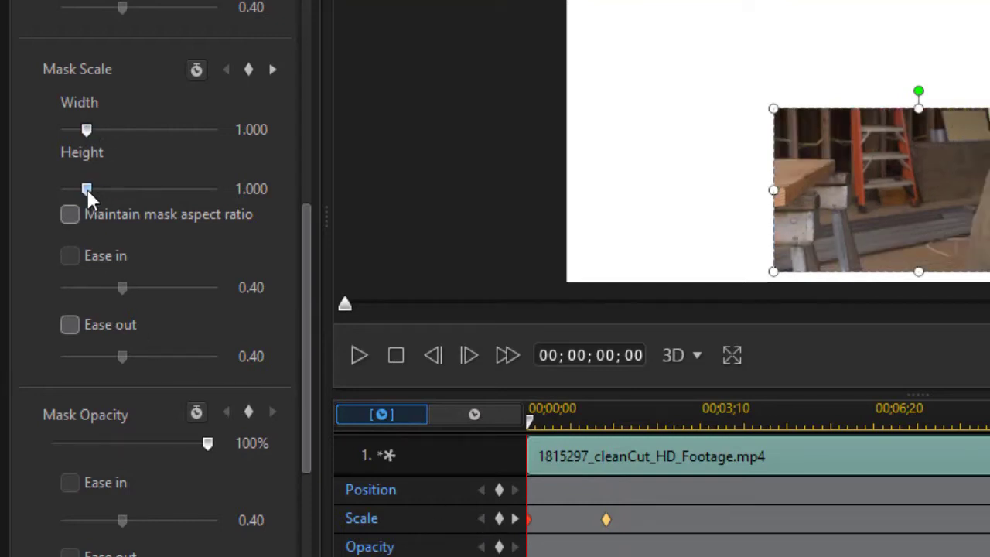
{"action": "left_click_drag", "start_coordinate": [86, 188], "coordinate": [60, 189]}
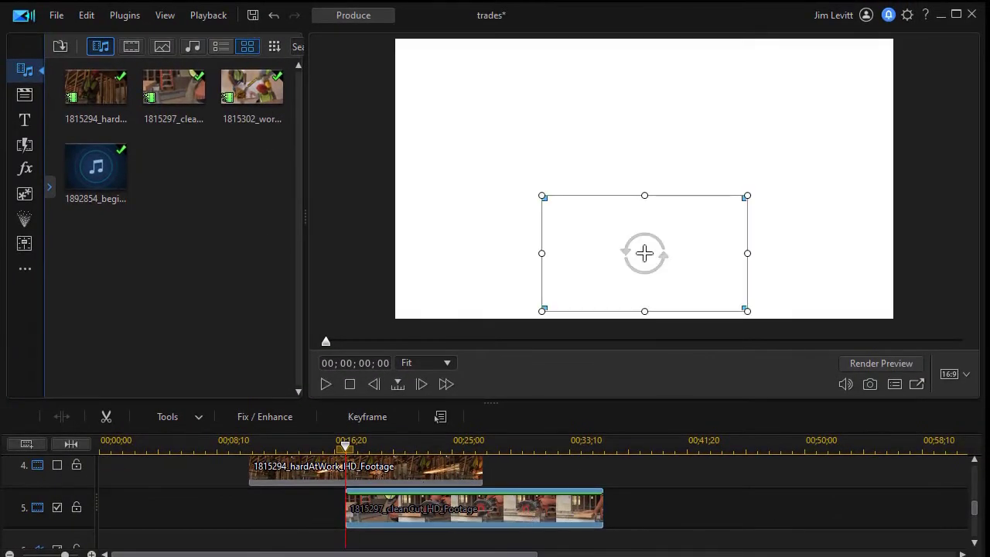
{"action": "left_click", "coordinate": [57, 466]}
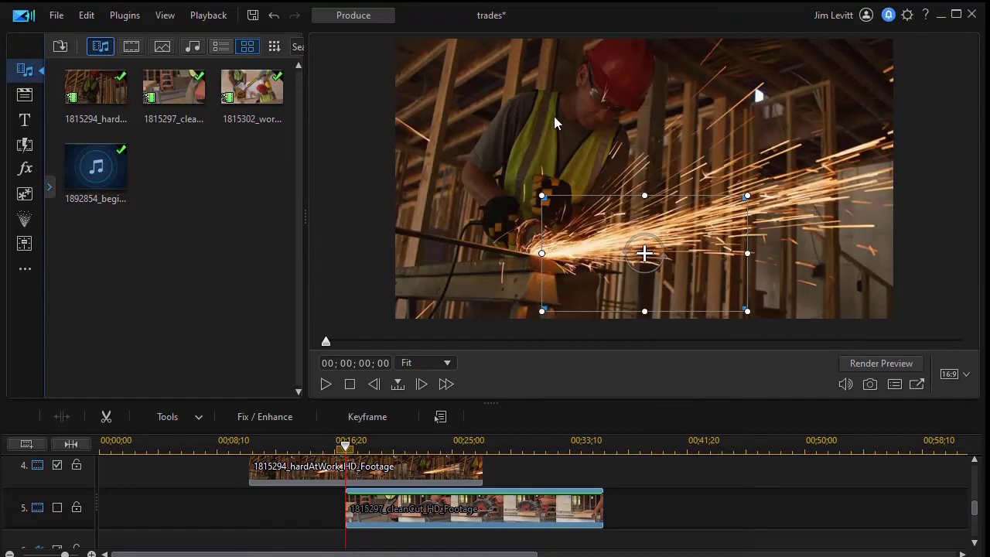
Step: Shrink the hardAtWork clip and drag it into the top-right quadrant of the frame
{"action": "left_click", "coordinate": [322, 467]}
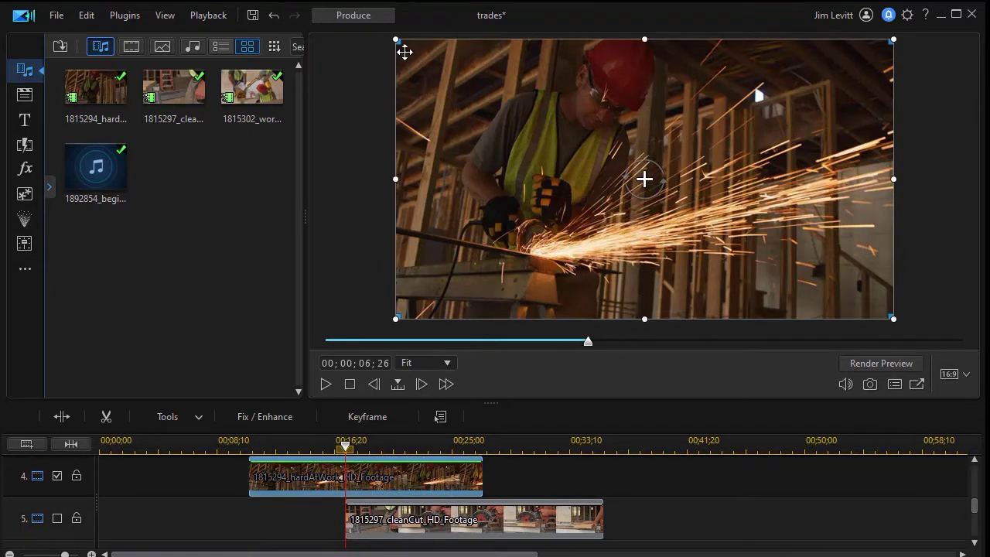
{"action": "left_click_drag", "start_coordinate": [395, 38], "coordinate": [541, 121]}
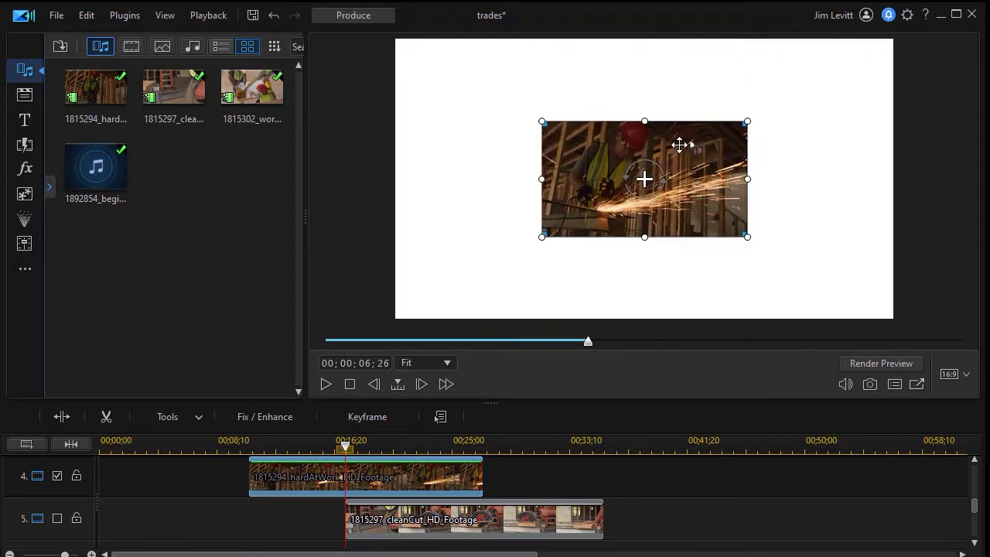
{"action": "left_click_drag", "start_coordinate": [685, 152], "coordinate": [796, 83]}
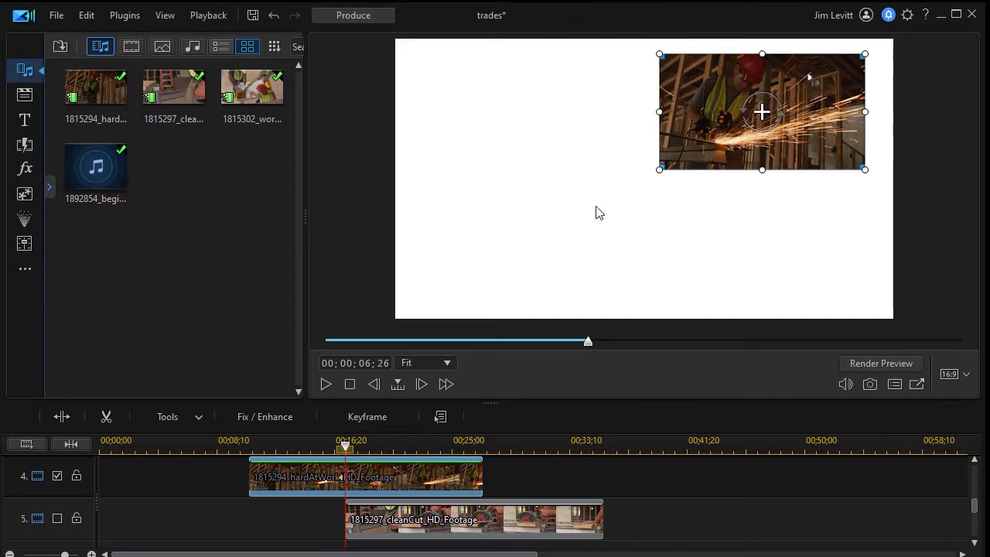
{"action": "left_click", "coordinate": [198, 418]}
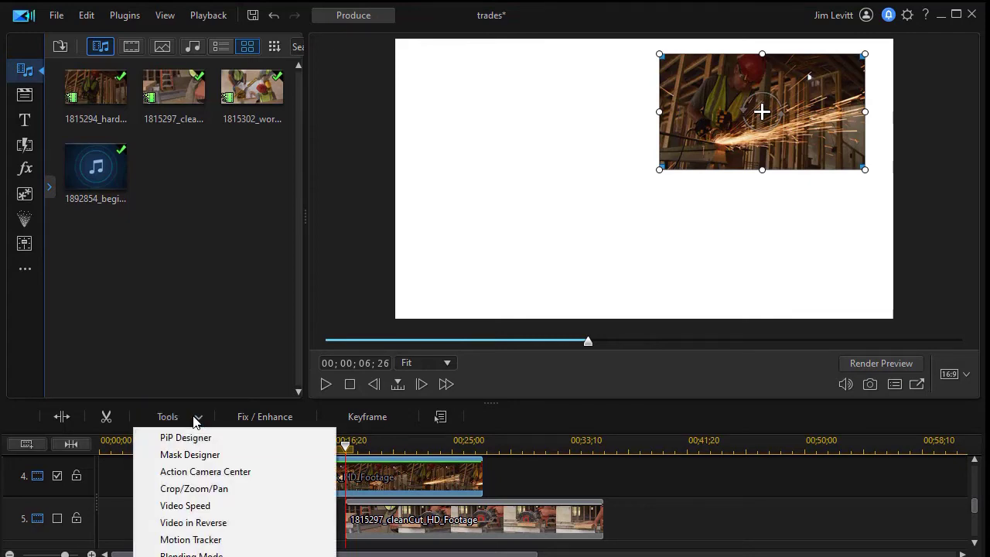
Step: Apply a rectangle mask to the grinding clip, unlock its aspect ratio, and set Width to 1.000
{"action": "left_click", "coordinate": [186, 456]}
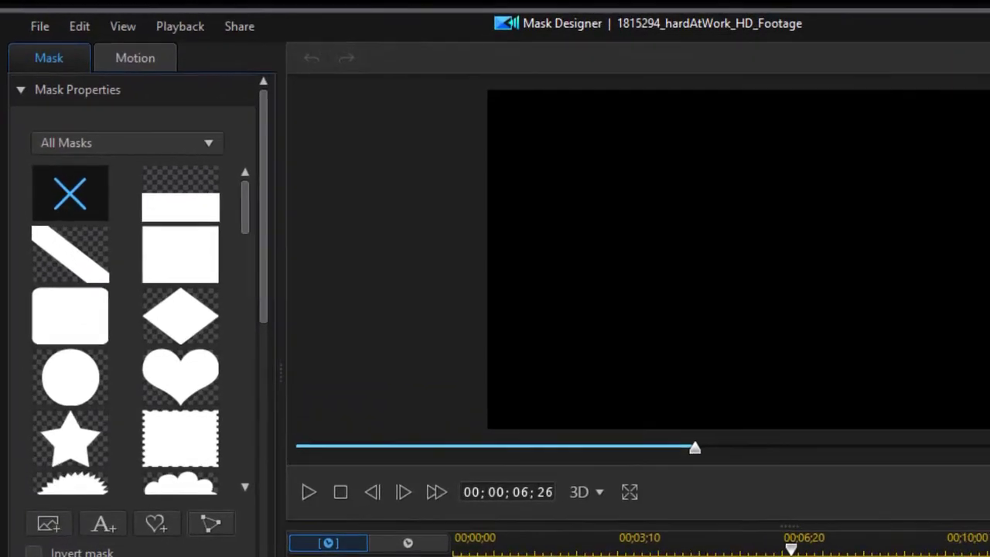
{"action": "left_click", "coordinate": [181, 269]}
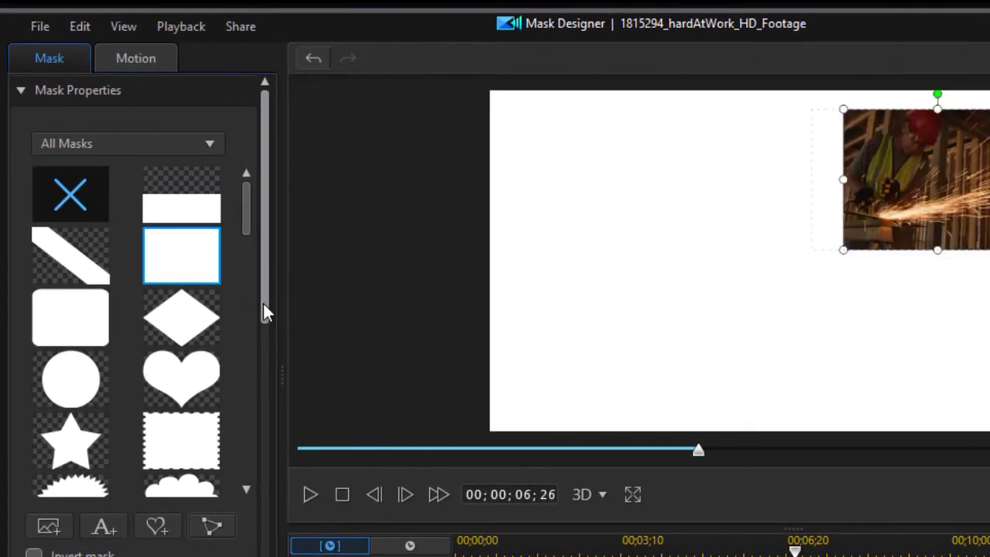
{"action": "left_click_drag", "start_coordinate": [263, 303], "coordinate": [250, 533]}
{"action": "left_click_drag", "start_coordinate": [230, 501], "coordinate": [166, 483]}
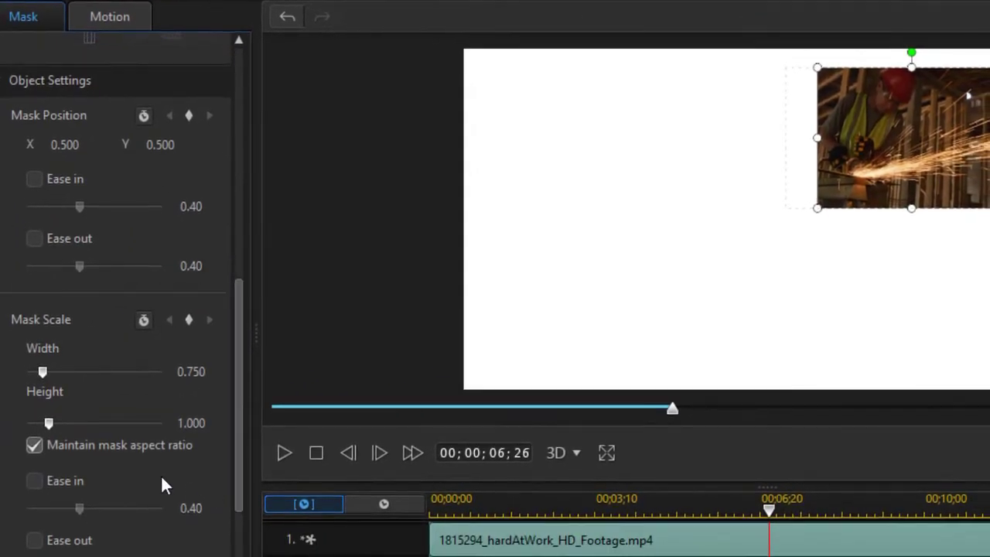
{"action": "left_click", "coordinate": [34, 445]}
{"action": "left_click_drag", "start_coordinate": [173, 372], "coordinate": [214, 376]}
{"action": "type", "text": "1"}
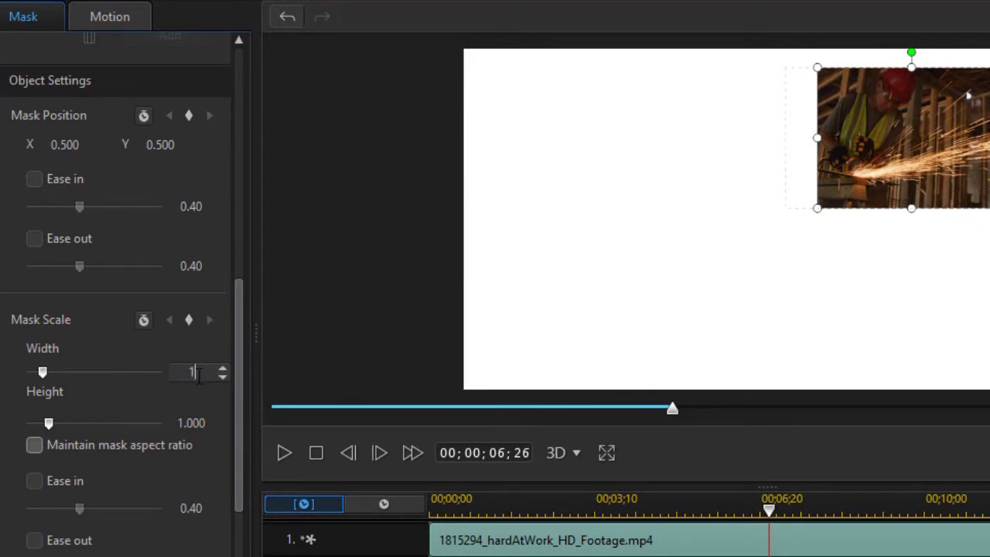
{"action": "key", "text": "Return"}
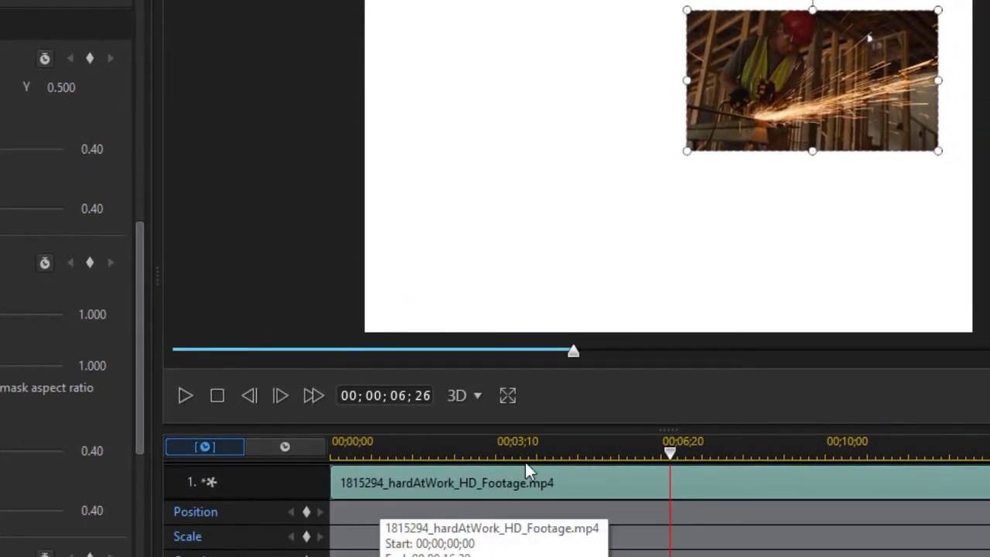
Step: Add Scale keyframes at 00;00 and 01;15, then set the mask width to 0.001 at the start
{"action": "left_click_drag", "start_coordinate": [671, 455], "coordinate": [263, 511]}
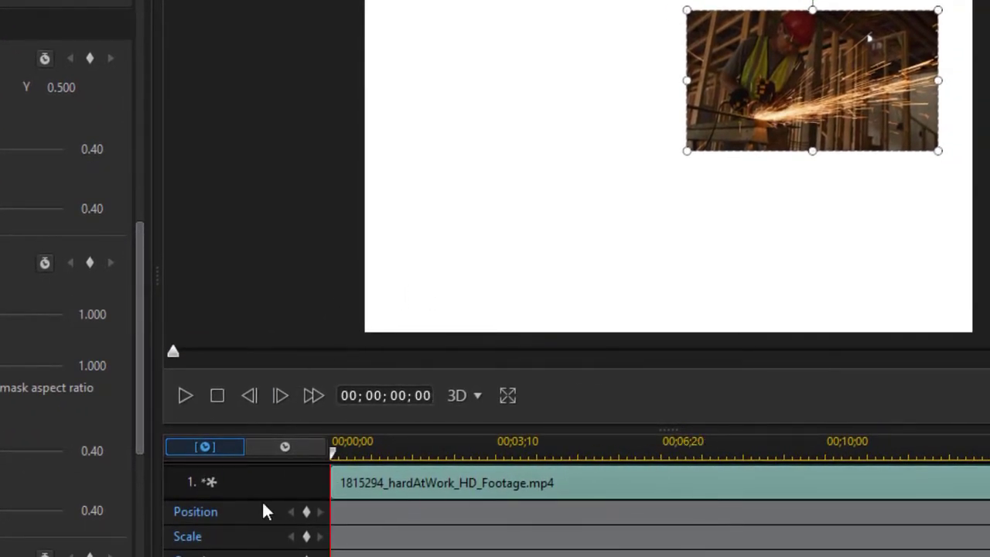
{"action": "left_click", "coordinate": [306, 536]}
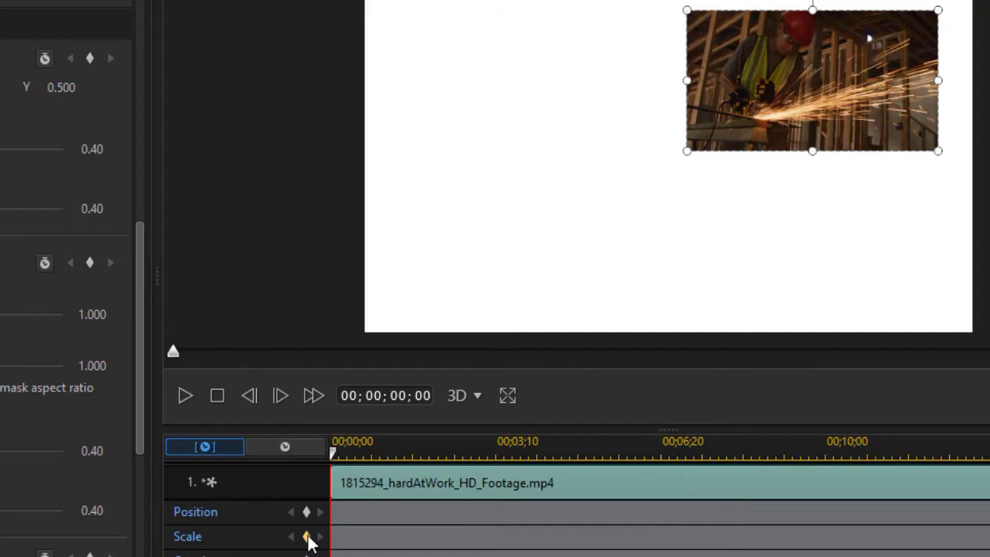
{"action": "left_click_drag", "start_coordinate": [332, 452], "coordinate": [405, 453]}
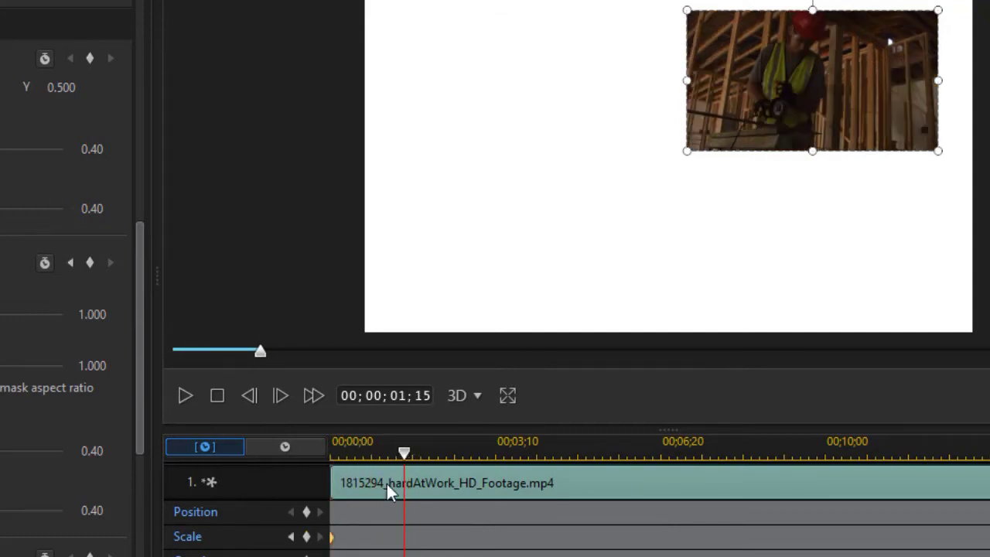
{"action": "left_click", "coordinate": [307, 536]}
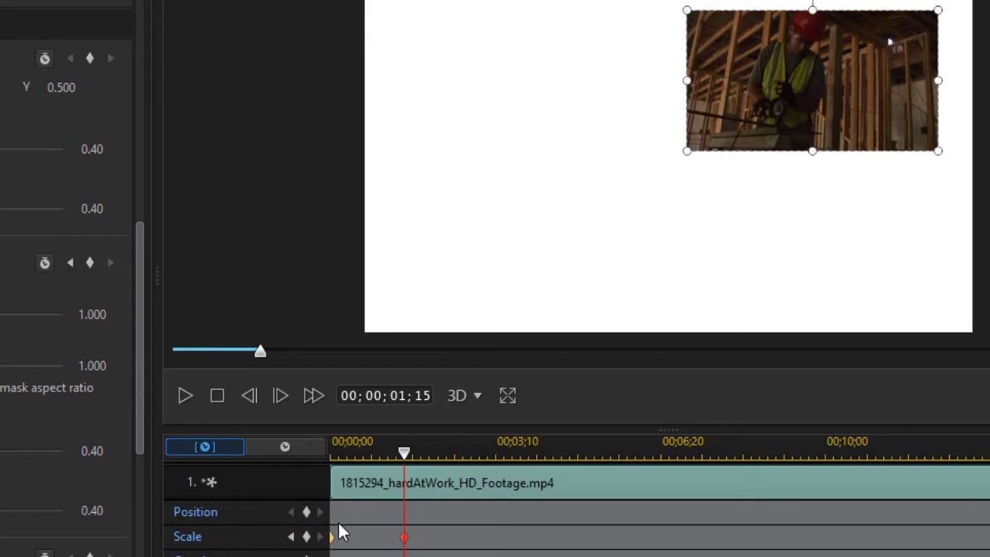
{"action": "left_click", "coordinate": [292, 535]}
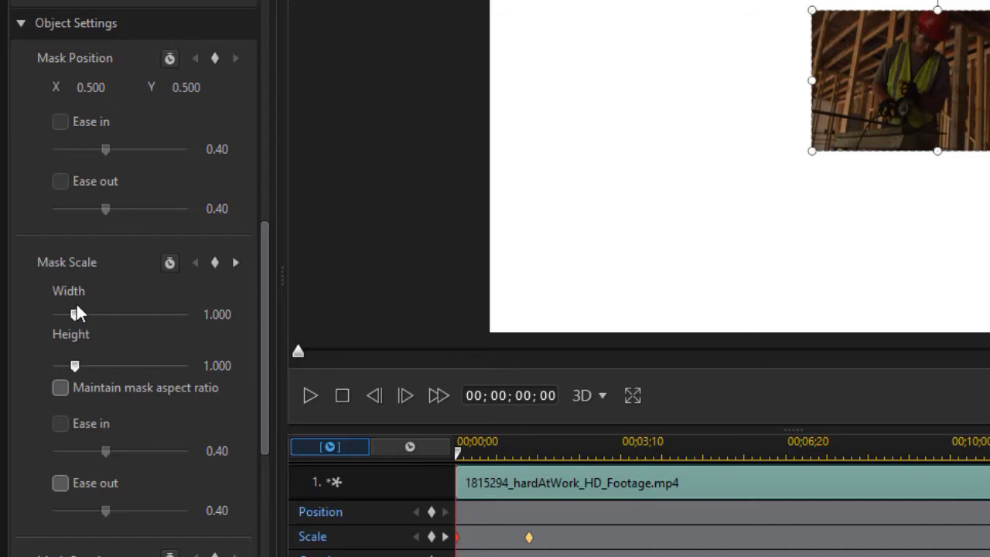
{"action": "left_click_drag", "start_coordinate": [74, 314], "coordinate": [13, 298]}
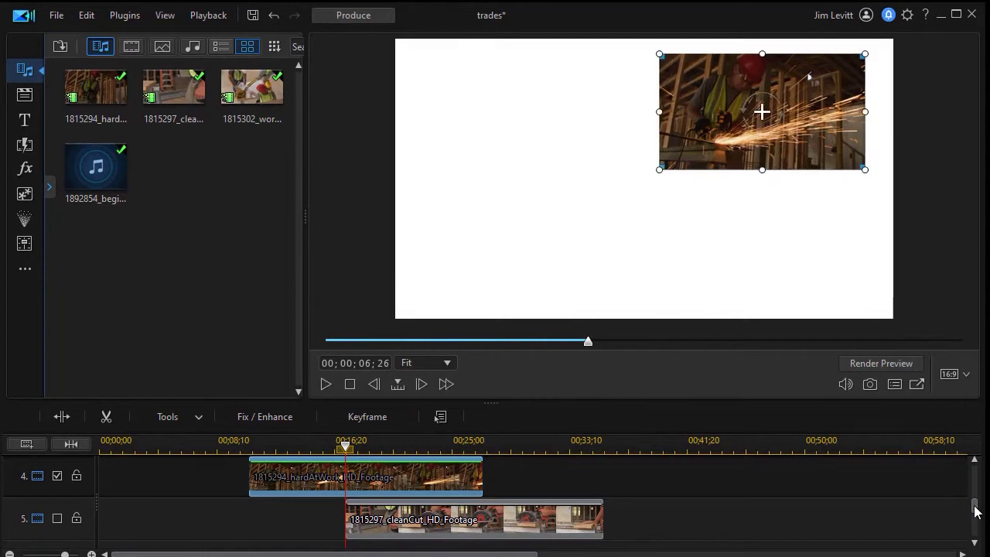
Step: Hide track 4, select the workPlans clip on track 3, and make track 3 visible again
{"action": "left_click_drag", "start_coordinate": [974, 511], "coordinate": [968, 503]}
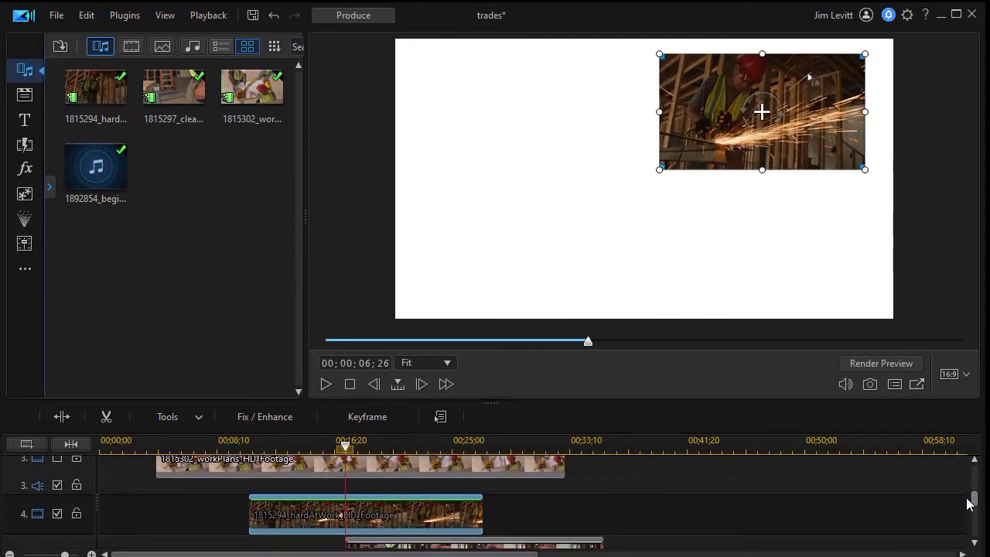
{"action": "left_click", "coordinate": [56, 515]}
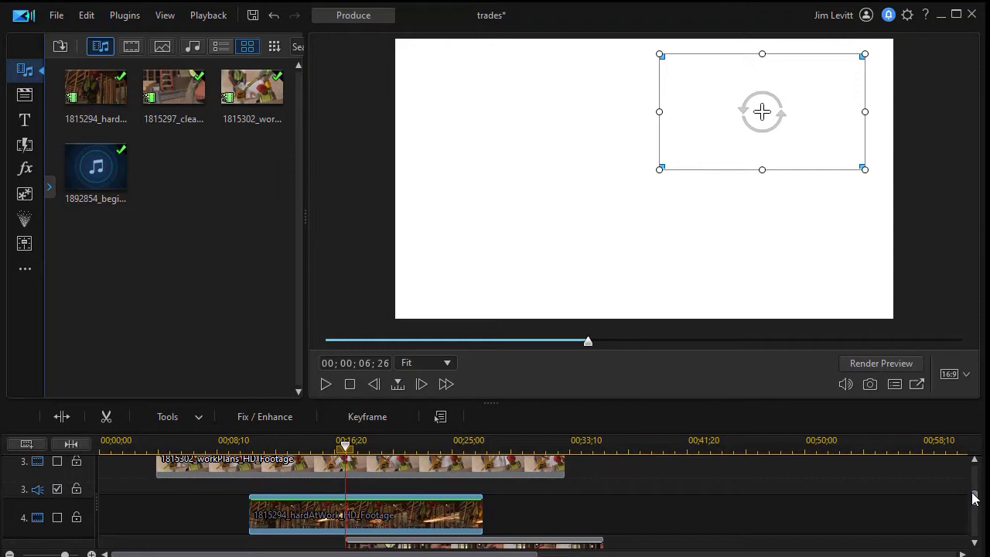
{"action": "left_click_drag", "start_coordinate": [973, 498], "coordinate": [973, 484]}
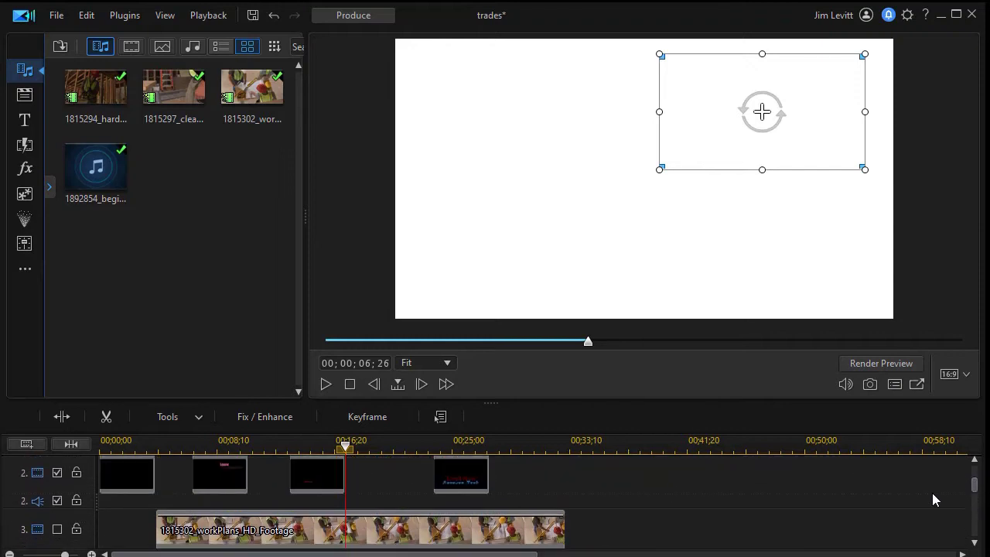
{"action": "left_click", "coordinate": [387, 530]}
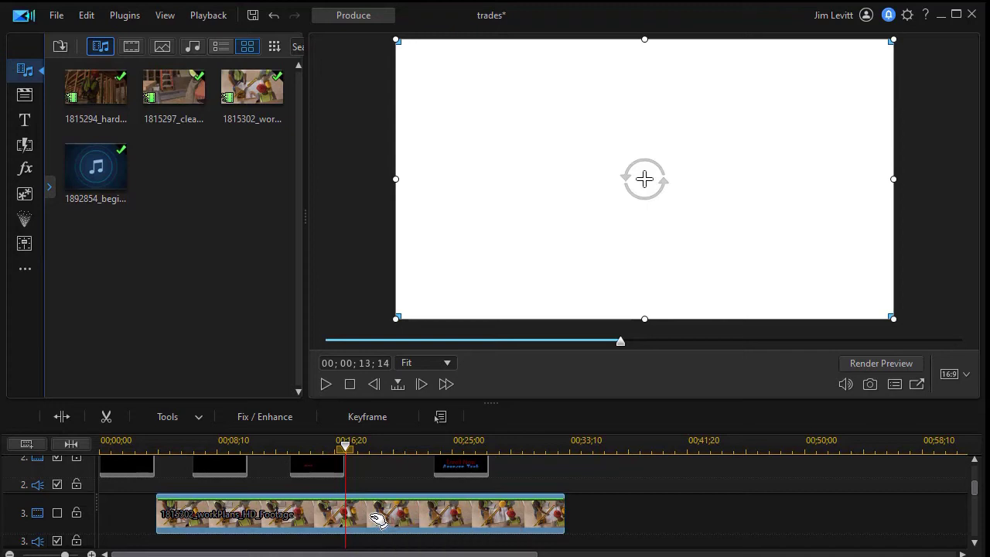
{"action": "left_click", "coordinate": [56, 513]}
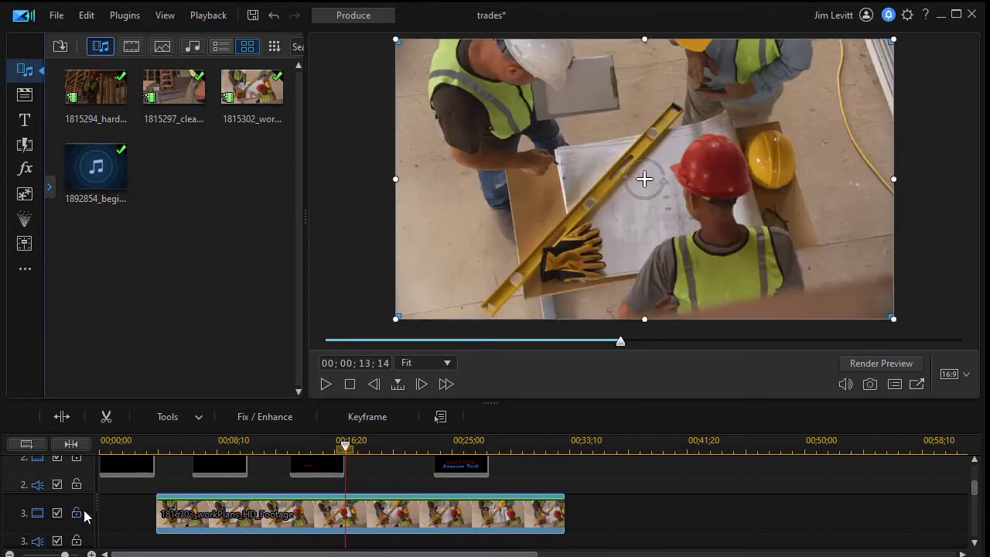
Step: At 00;00;15;16, shrink the workPlans clip to about quarter size and move it to the top-left quadrant
{"action": "left_click", "coordinate": [352, 442]}
{"action": "left_click", "coordinate": [373, 445]}
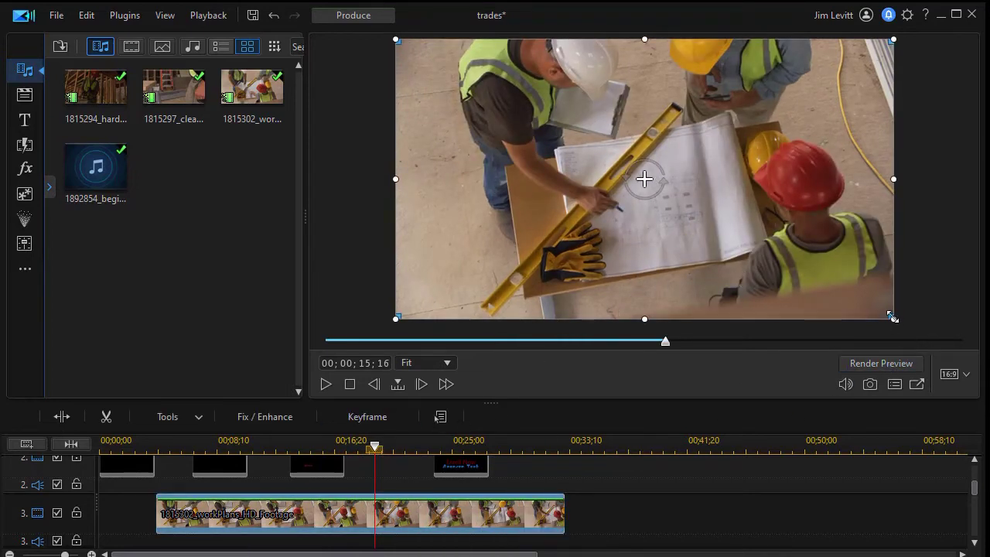
{"action": "left_click_drag", "start_coordinate": [889, 315], "coordinate": [727, 225]}
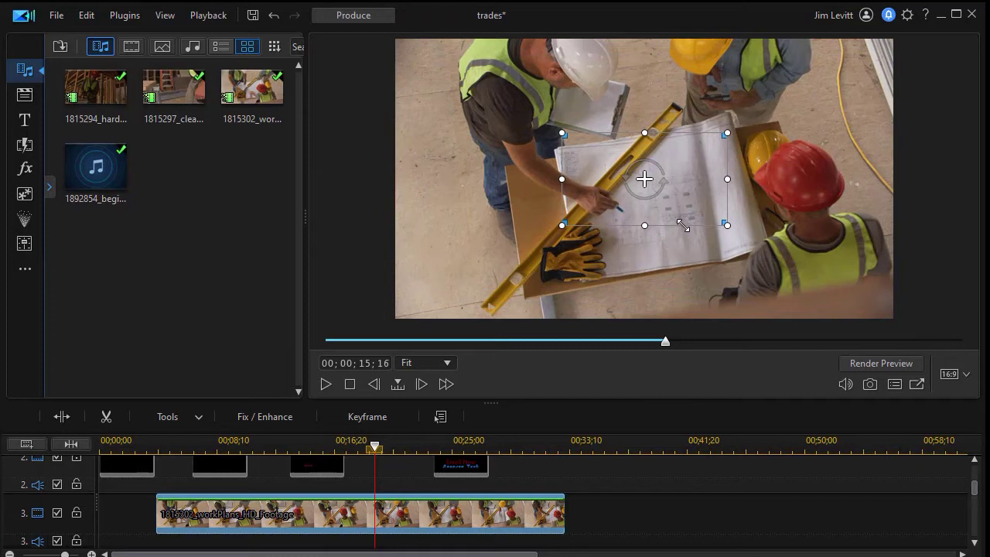
{"action": "left_click_drag", "start_coordinate": [611, 156], "coordinate": [466, 84]}
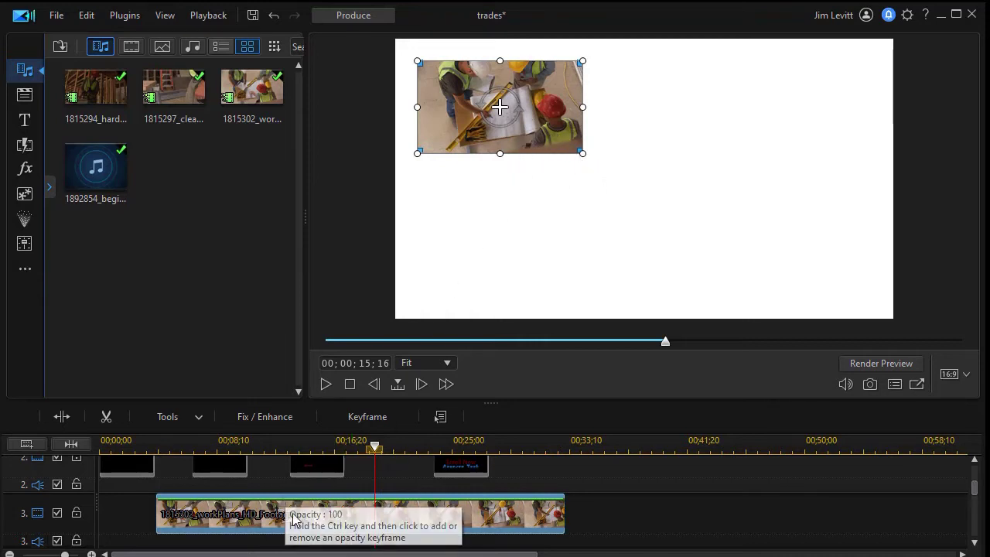
Step: Give the workPlans clip a rectangle mask with aspect ratio unlocked and Width 1.000
{"action": "left_click", "coordinate": [166, 418]}
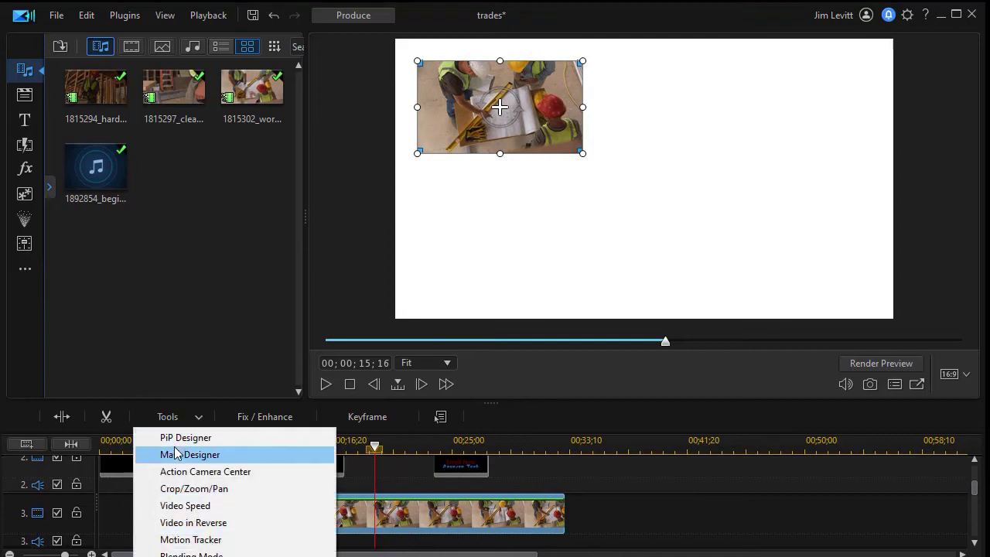
{"action": "left_click", "coordinate": [178, 457]}
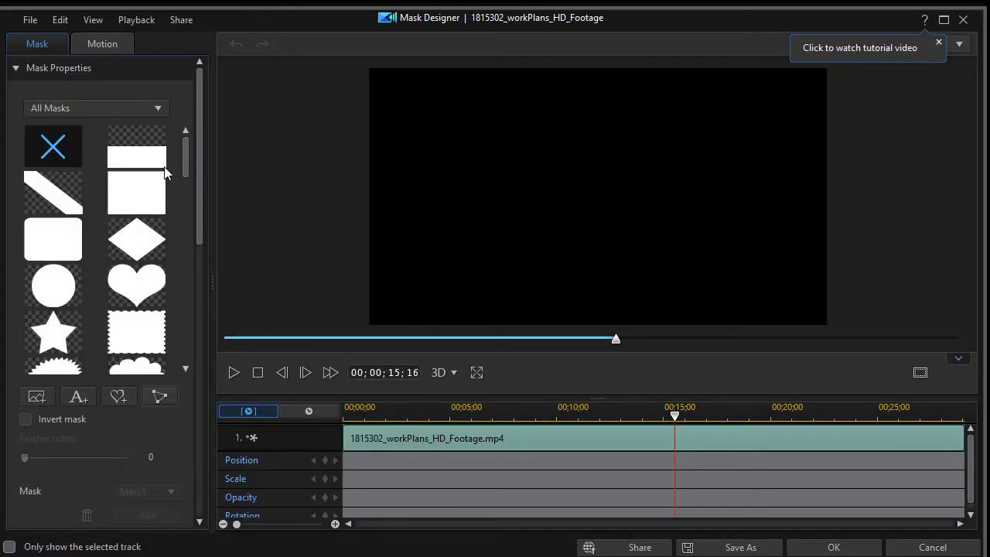
{"action": "left_click", "coordinate": [147, 186]}
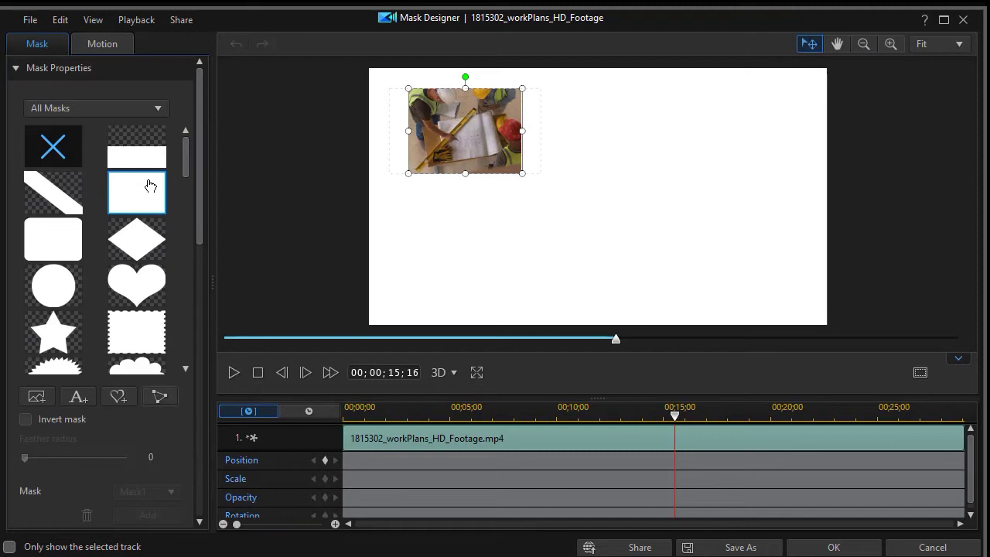
{"action": "left_click_drag", "start_coordinate": [202, 228], "coordinate": [179, 423]}
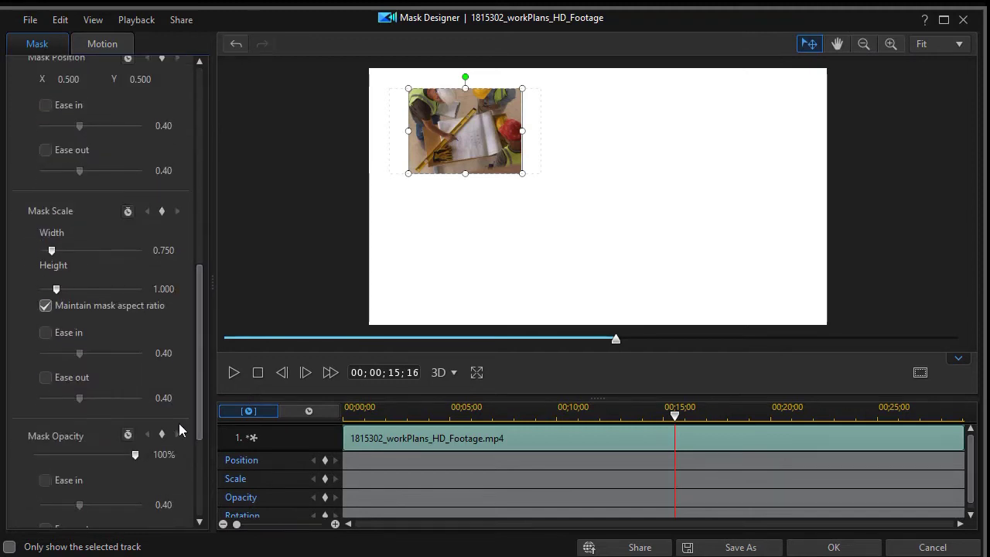
{"action": "left_click", "coordinate": [45, 306]}
{"action": "left_click", "coordinate": [159, 250]}
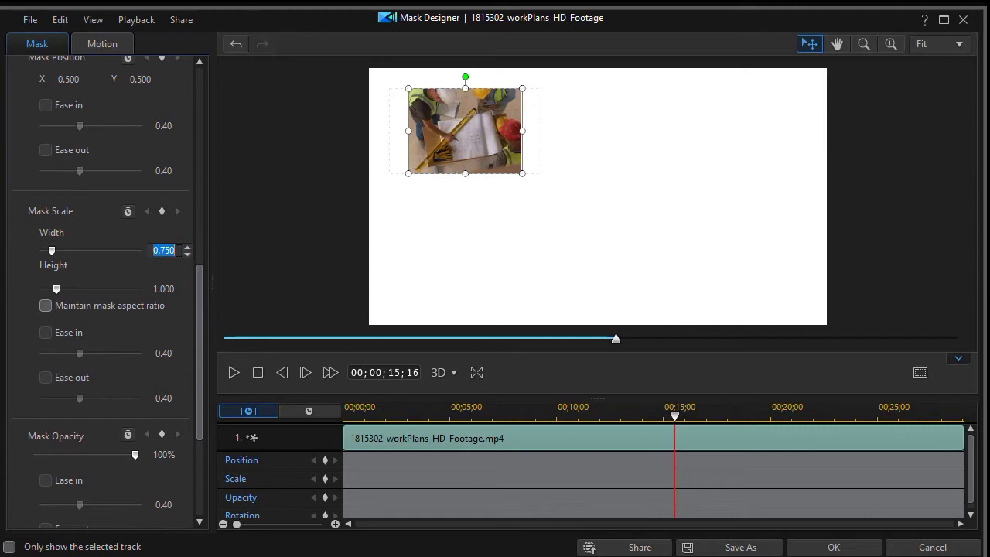
{"action": "key", "text": "Return"}
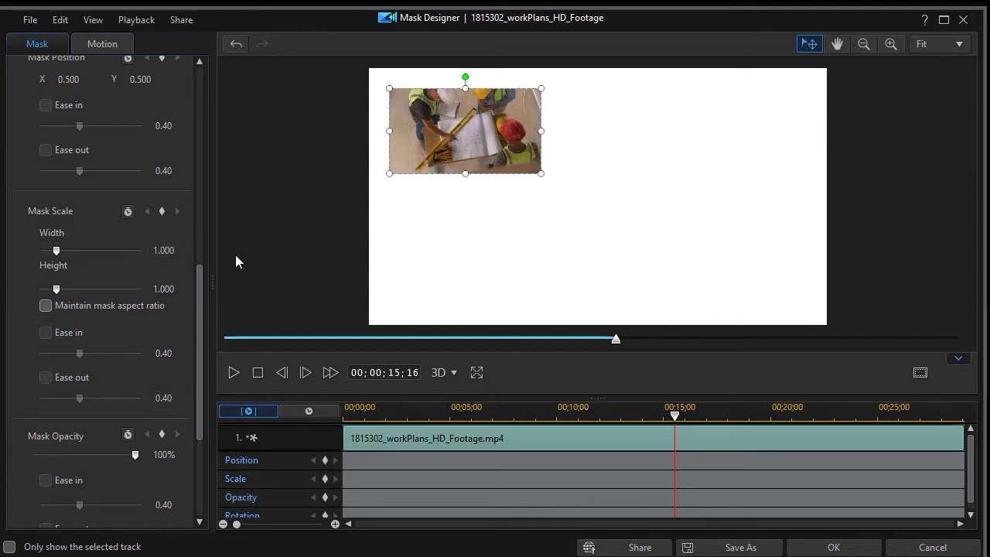
Step: Keyframe the mask Scale at 00;00 and 01;15, set Width 0.001 at the start, and apply with OK
{"action": "left_click", "coordinate": [672, 415]}
{"action": "key", "text": "Home"}
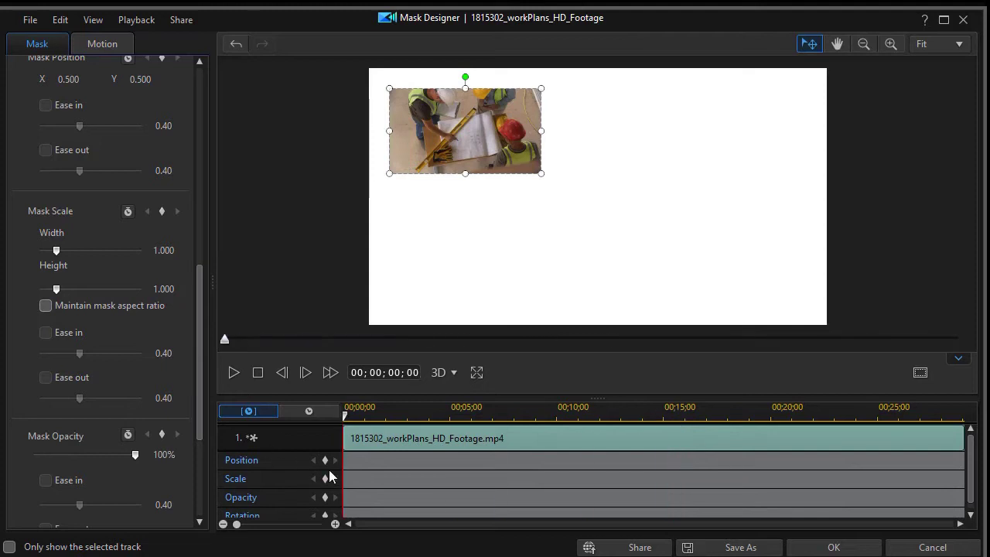
{"action": "left_click", "coordinate": [325, 479]}
{"action": "left_click_drag", "start_coordinate": [345, 416], "coordinate": [379, 425]}
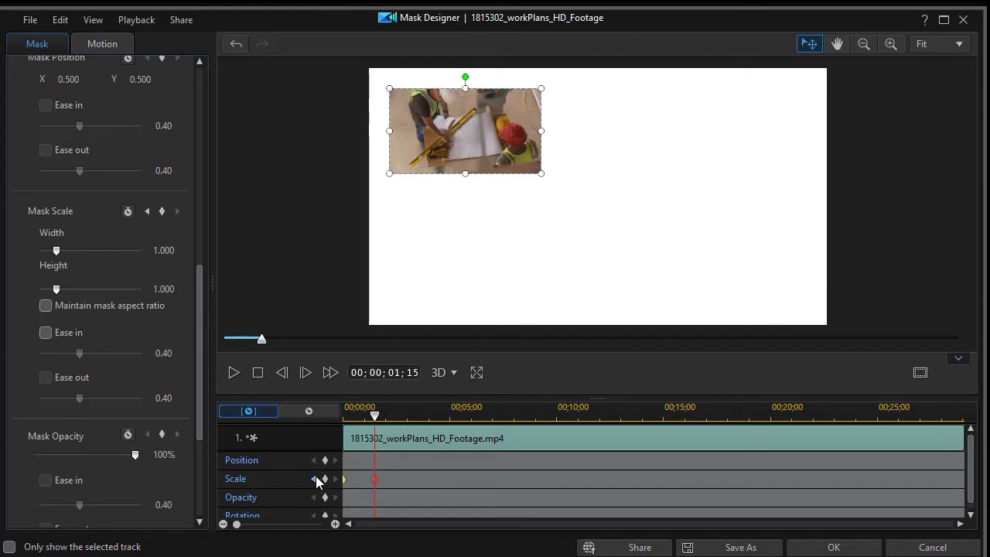
{"action": "left_click", "coordinate": [325, 479]}
{"action": "key", "text": "Home"}
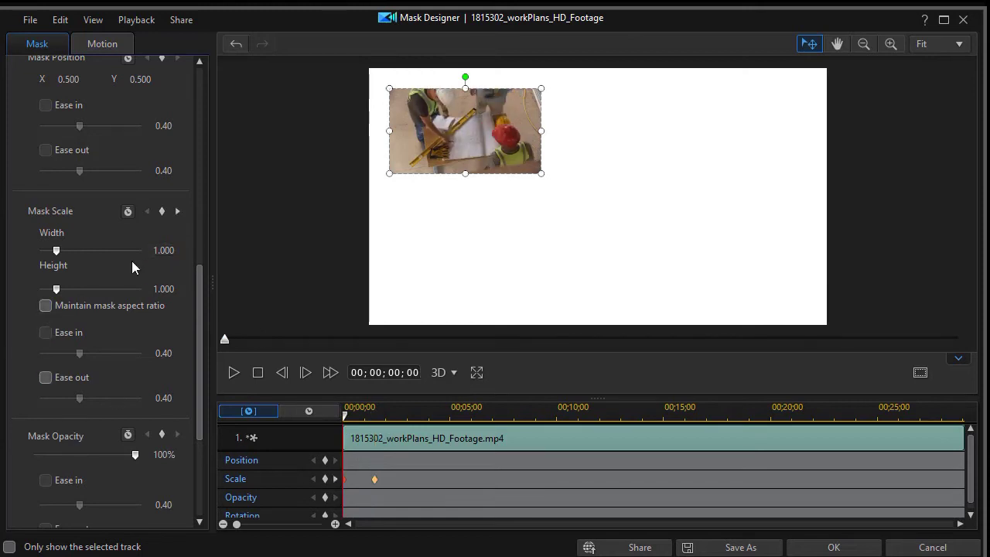
{"action": "left_click_drag", "start_coordinate": [55, 249], "coordinate": [40, 250]}
{"action": "left_click", "coordinate": [827, 548]}
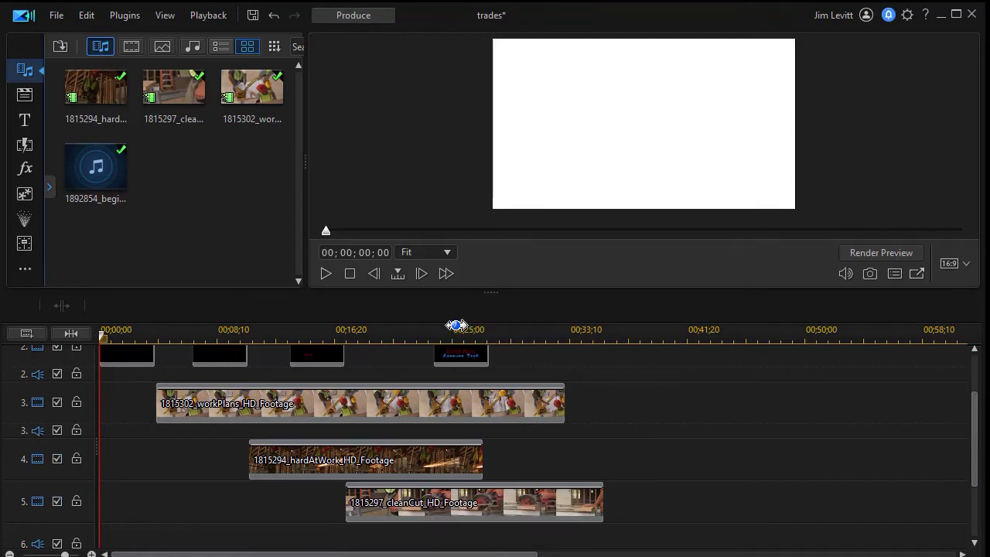
Step: Enlarge the preview to show the three footage quadrants around the ending title at 00;00;08;19
{"action": "left_click_drag", "start_coordinate": [495, 292], "coordinate": [477, 402]}
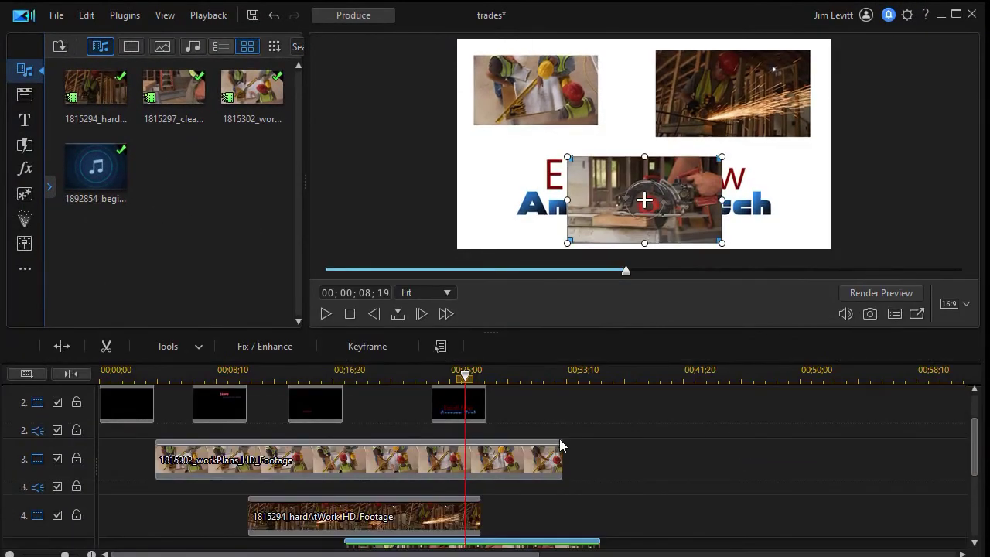
Step: Place the playhead at the start of the ending title clip
{"action": "left_click", "coordinate": [449, 416]}
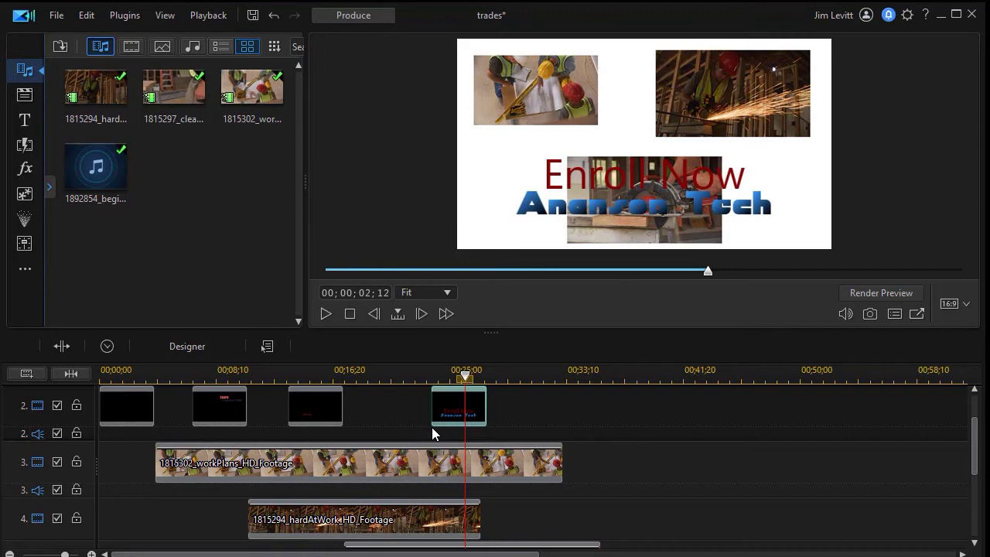
{"action": "left_click", "coordinate": [432, 429]}
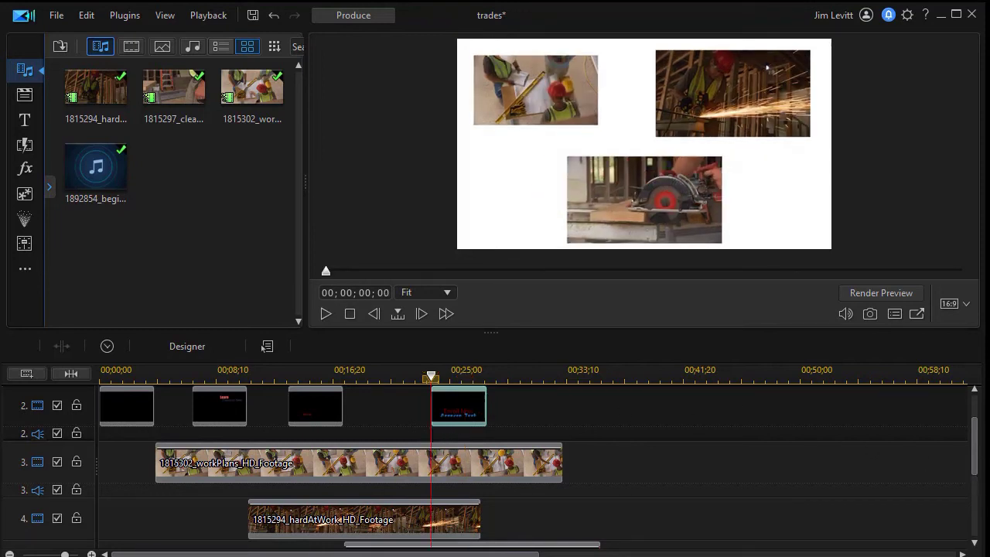
{"action": "left_click_drag", "start_coordinate": [977, 464], "coordinate": [979, 490]}
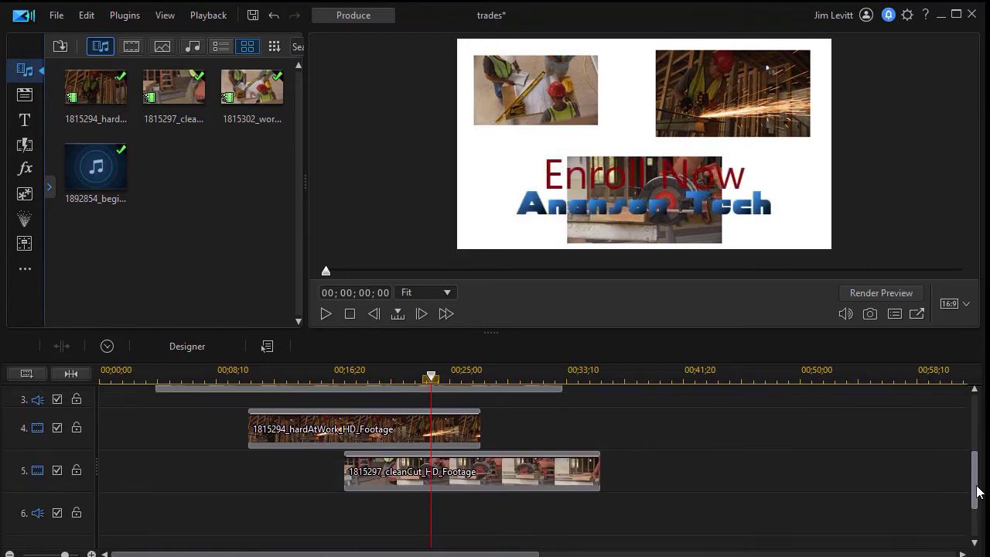
Step: Split the cleanCut clip at the playhead and delete the rest, so it ends at 00;00;23;21
{"action": "left_click", "coordinate": [460, 470]}
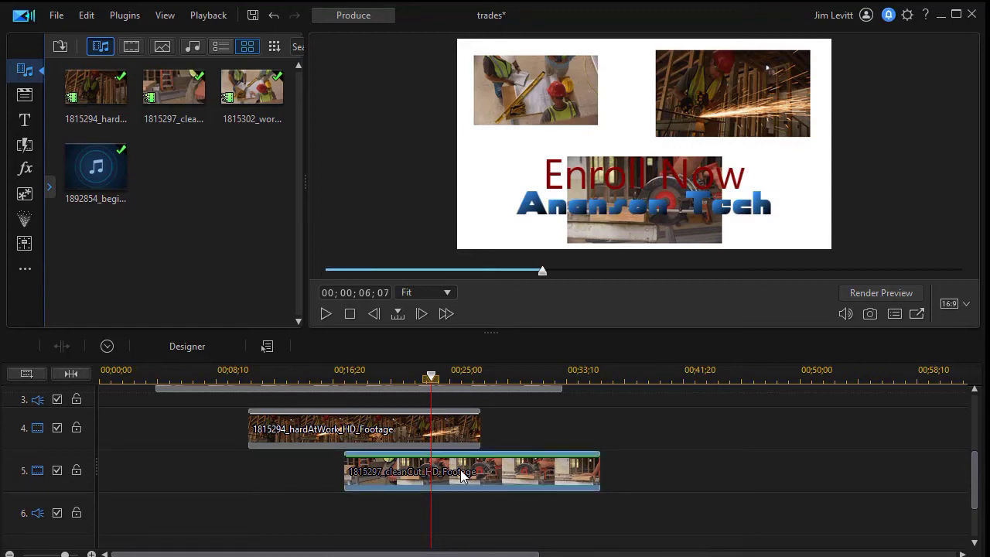
{"action": "key", "text": "ctrl+t"}
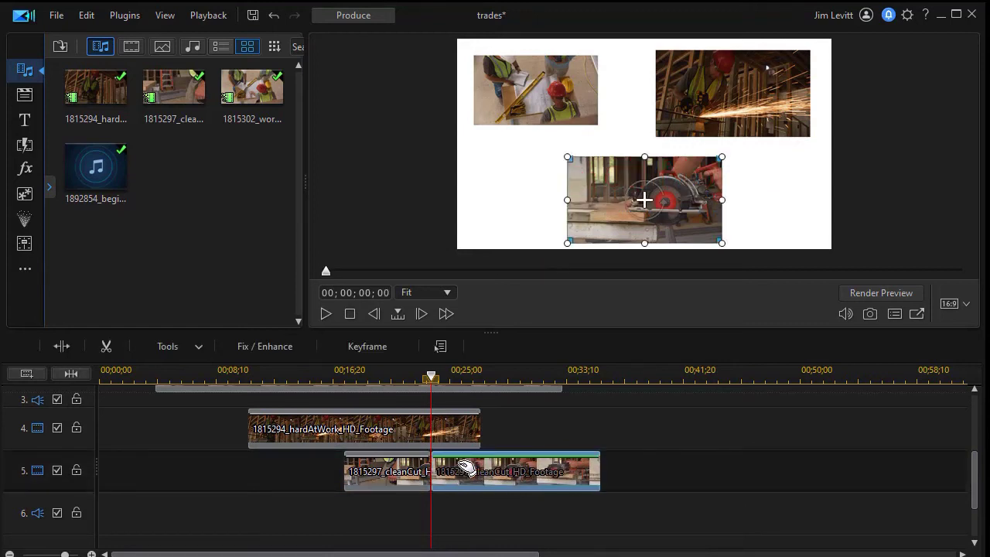
{"action": "key", "text": "Delete"}
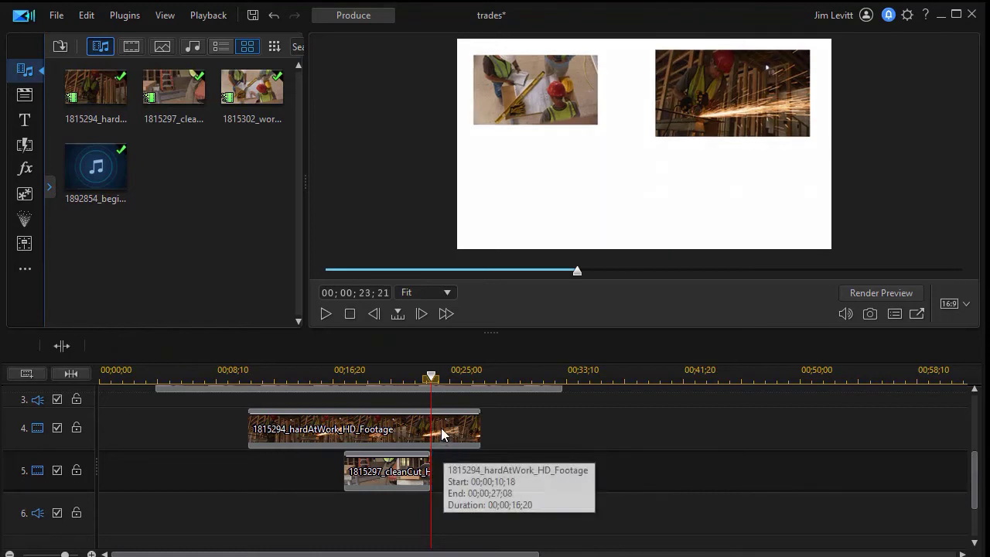
{"action": "left_click", "coordinate": [397, 476]}
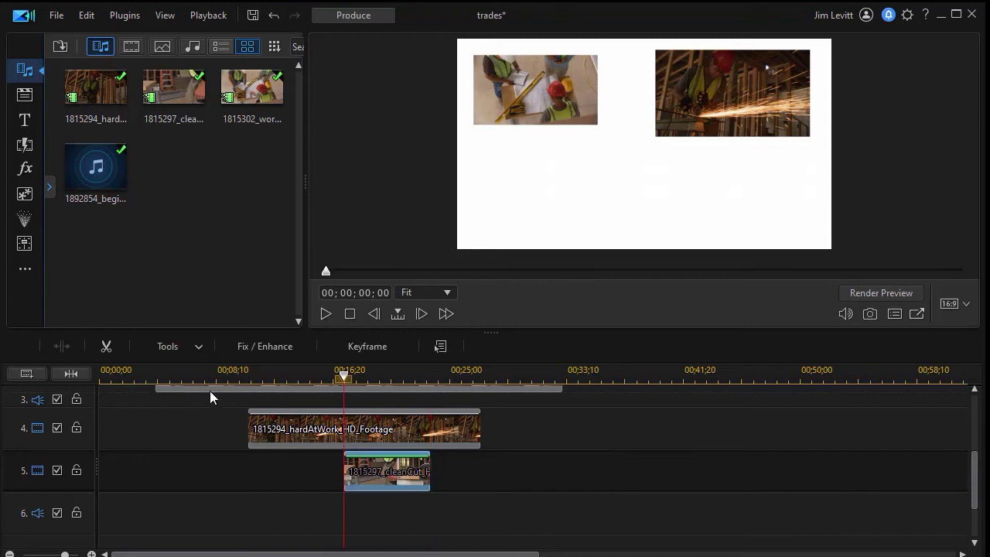
Step: Open the cleanCut clip in Mask Designer and add a full-size Scale keyframe at 04;20
{"action": "left_click", "coordinate": [190, 349]}
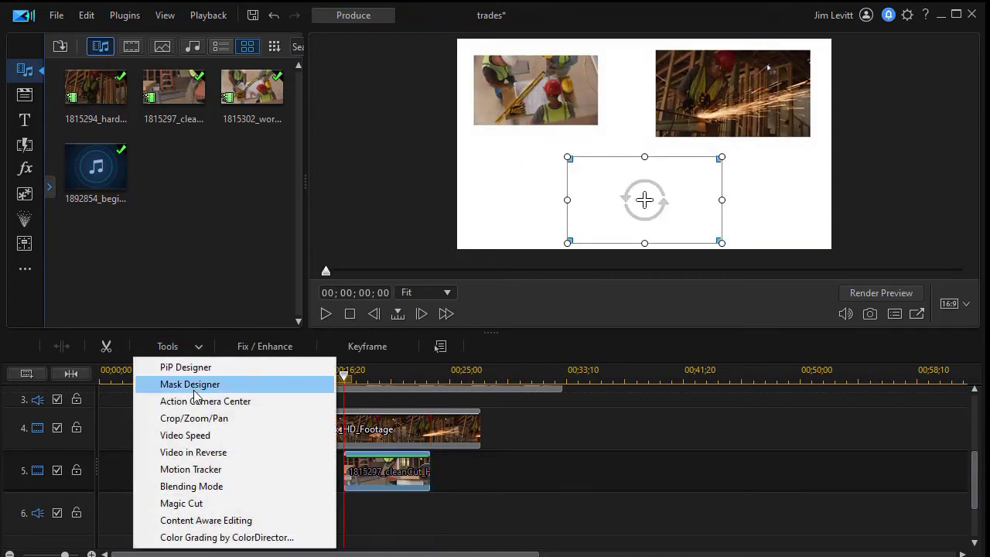
{"action": "left_click", "coordinate": [196, 384]}
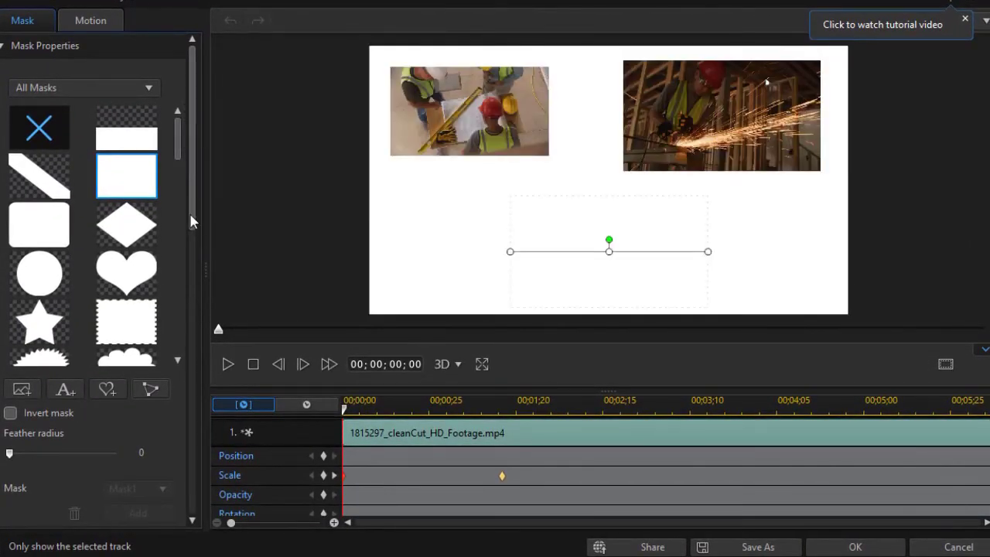
{"action": "left_click_drag", "start_coordinate": [194, 222], "coordinate": [193, 466]}
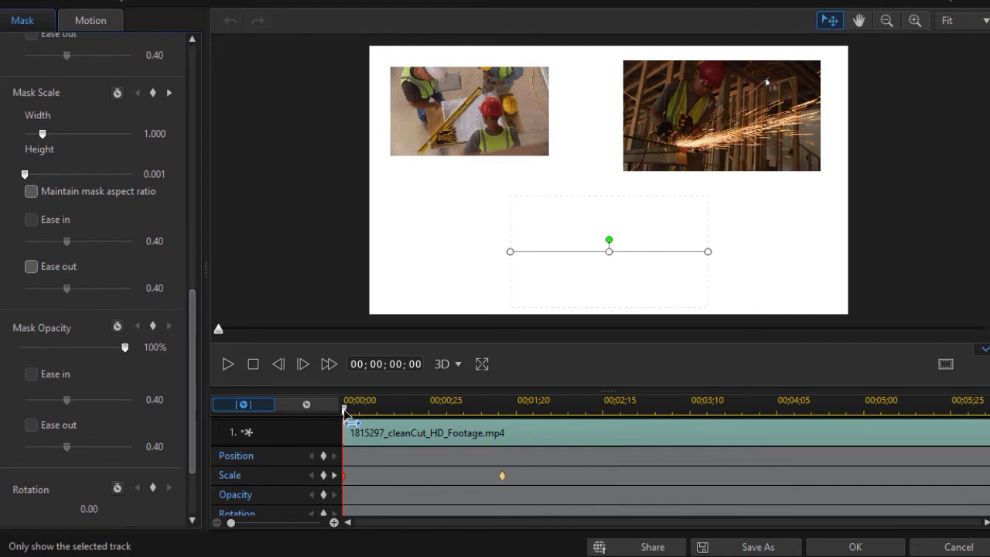
{"action": "left_click_drag", "start_coordinate": [346, 414], "coordinate": [829, 461]}
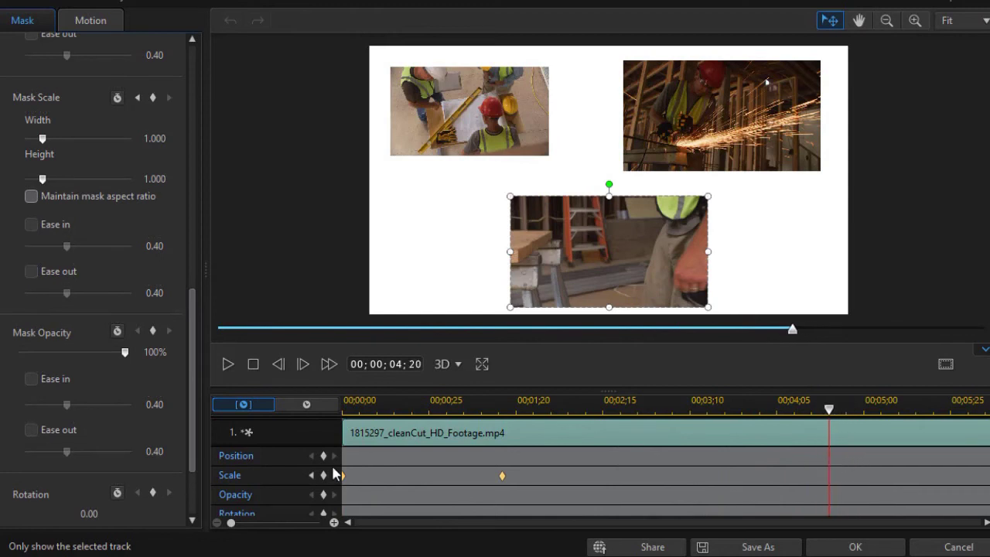
{"action": "left_click", "coordinate": [324, 476]}
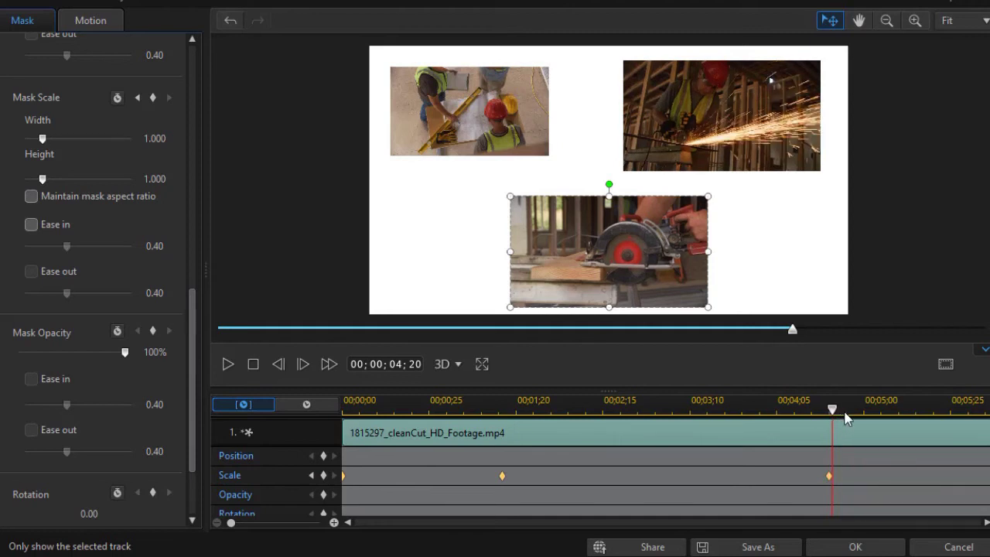
Step: At 06;07 set Mask Scale Height to 0.001, check the opening, and apply the mask
{"action": "left_click_drag", "start_coordinate": [834, 410], "coordinate": [976, 410]}
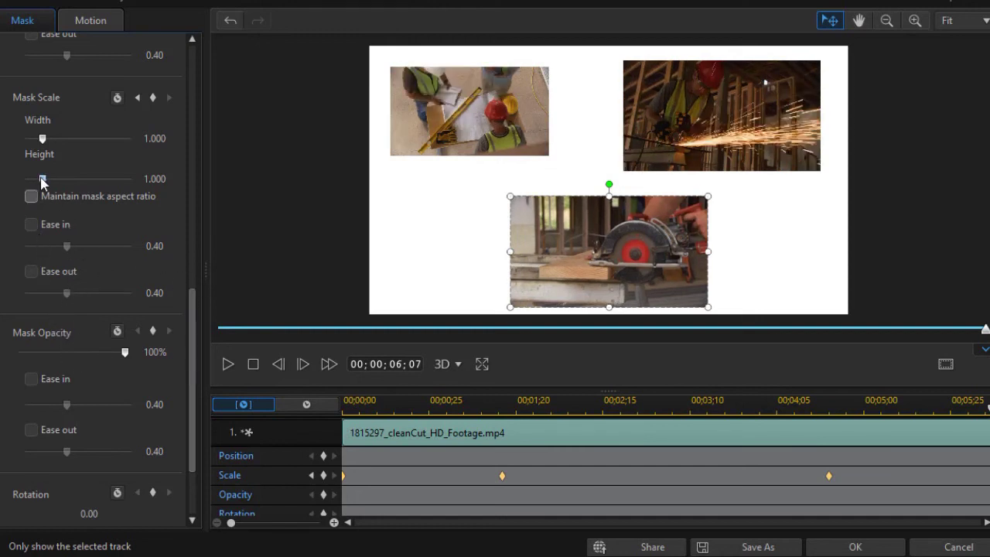
{"action": "left_click_drag", "start_coordinate": [41, 180], "coordinate": [14, 182]}
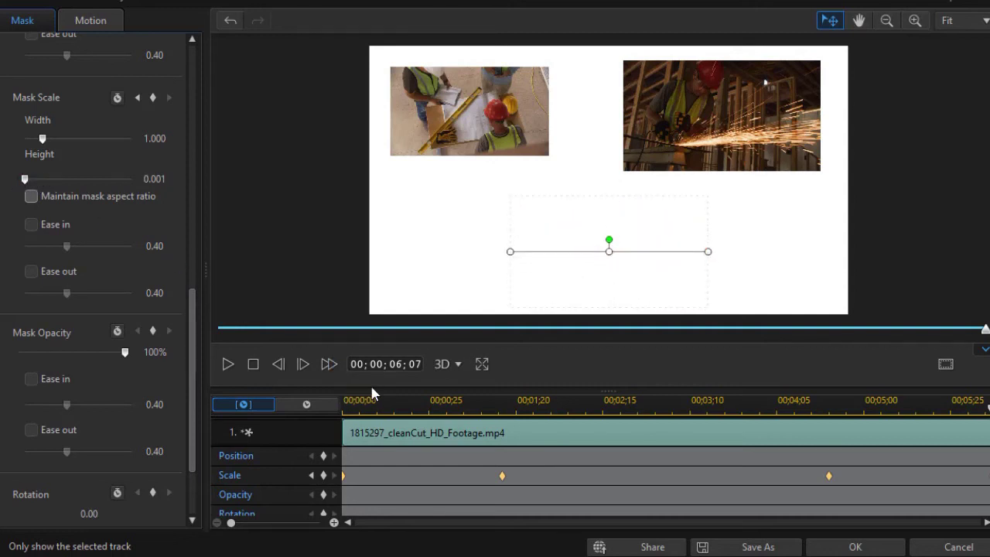
{"action": "left_click", "coordinate": [411, 407]}
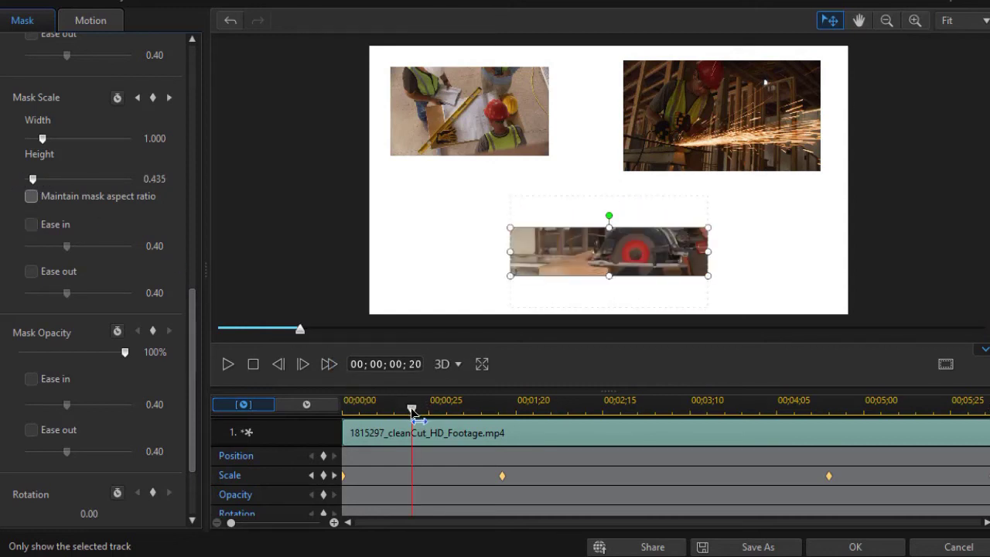
{"action": "mouse_move", "coordinate": [412, 410]}
{"action": "left_mouse_down"}
{"action": "mouse_move", "coordinate": [390, 410]}
{"action": "mouse_move", "coordinate": [415, 410]}
{"action": "left_mouse_up"}
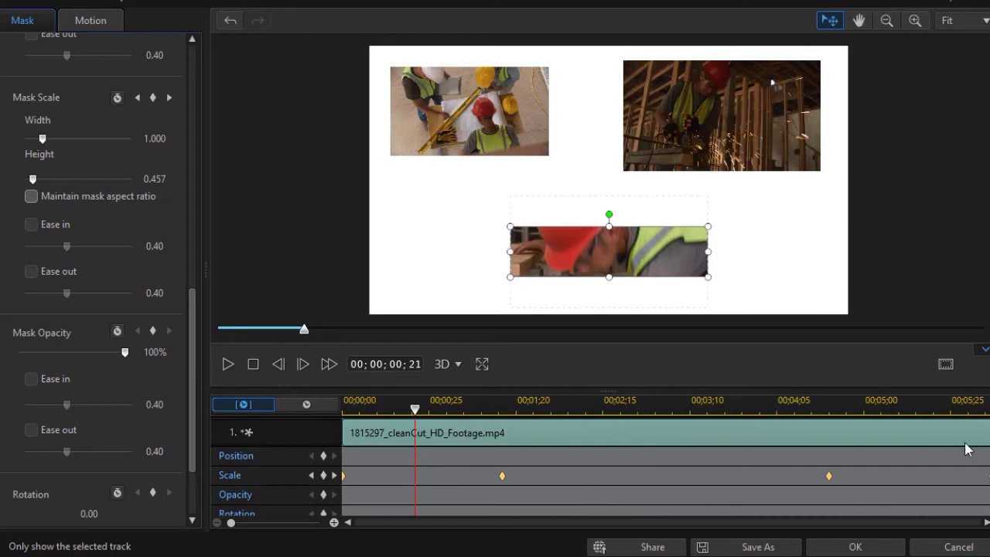
{"action": "left_click", "coordinate": [855, 547]}
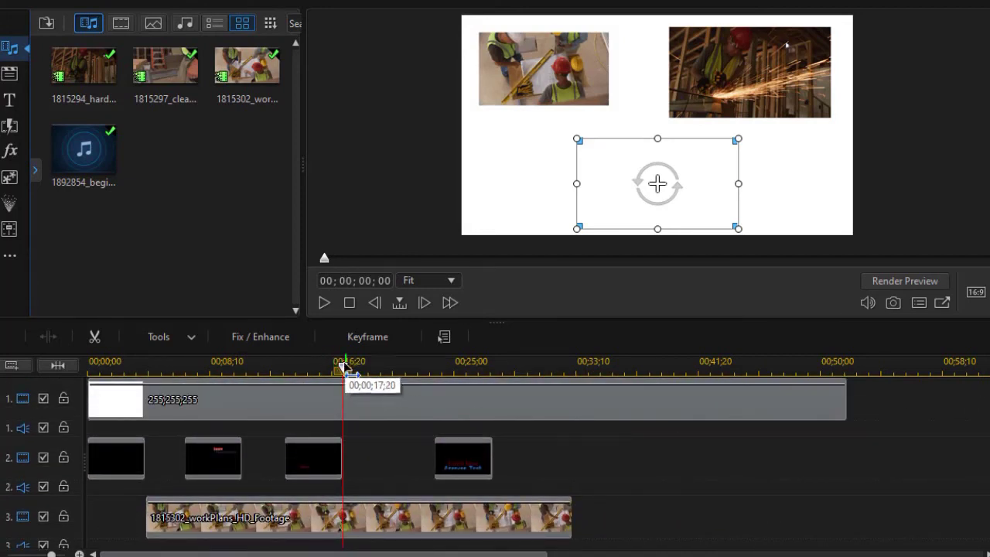
Step: At 05;09, select the white colour board on track 1 and enlarge the preview to review the quadrants
{"action": "left_click_drag", "start_coordinate": [344, 370], "coordinate": [165, 398]}
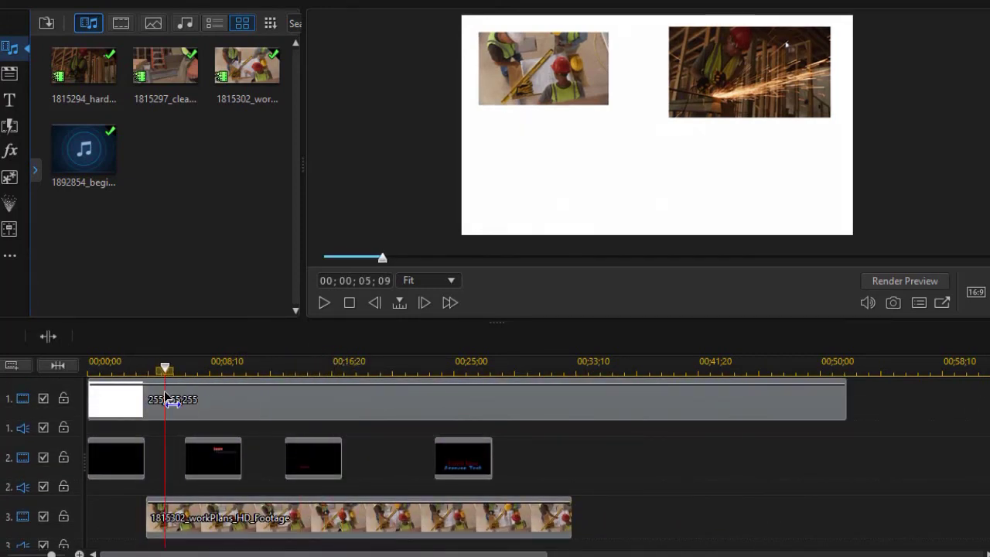
{"action": "left_click", "coordinate": [165, 398]}
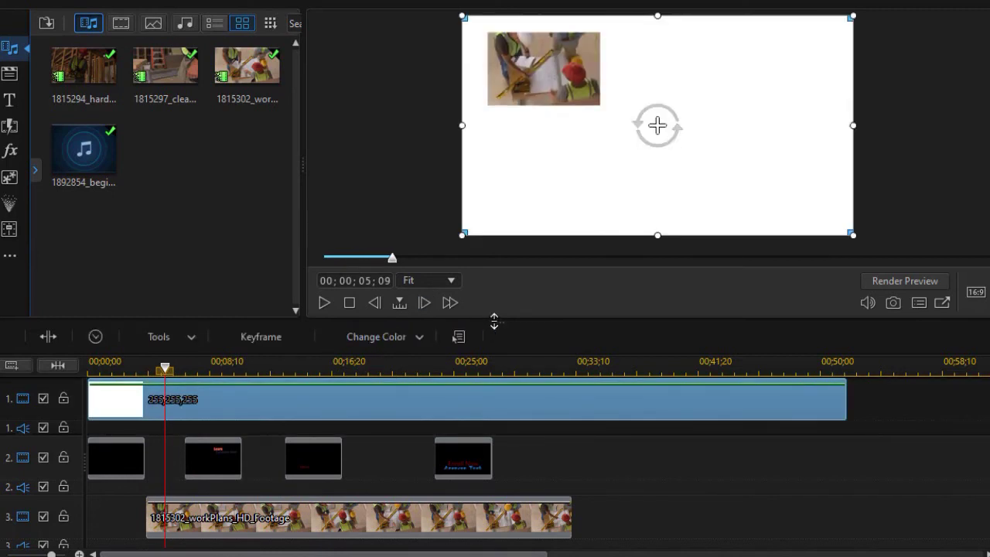
{"action": "left_click_drag", "start_coordinate": [495, 325], "coordinate": [230, 409]}
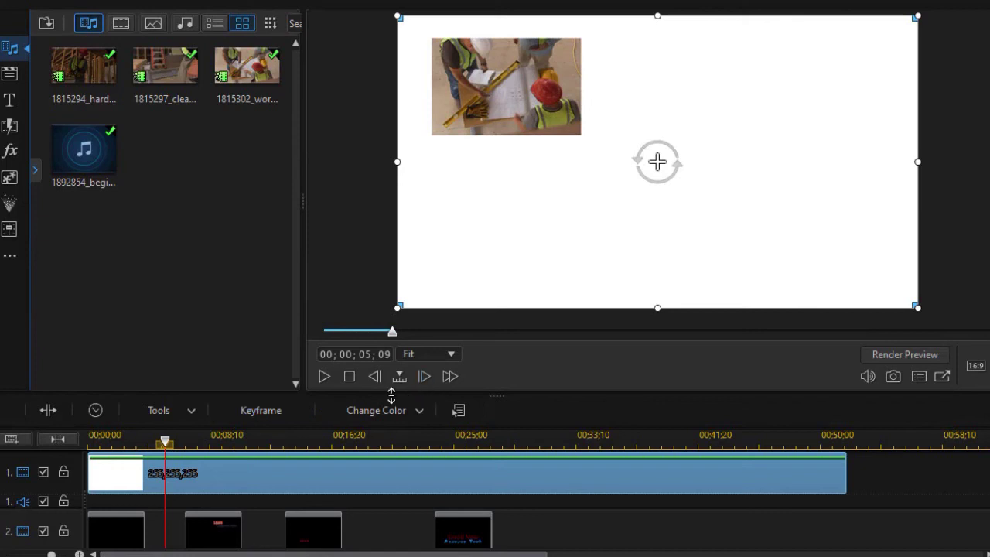